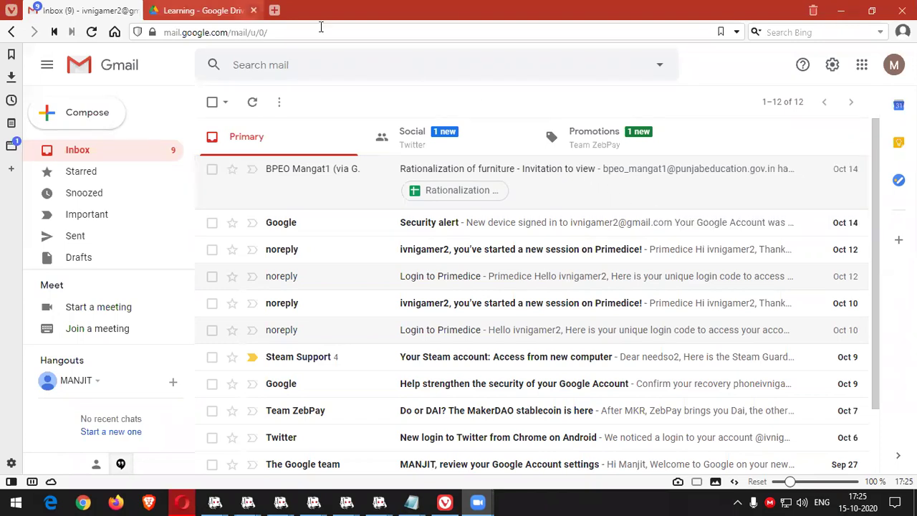
Open the Demand of book session spreadsheet from the Learning folder in Google Drive
mouse_move(321, 27)
key(ctrl+Tab)
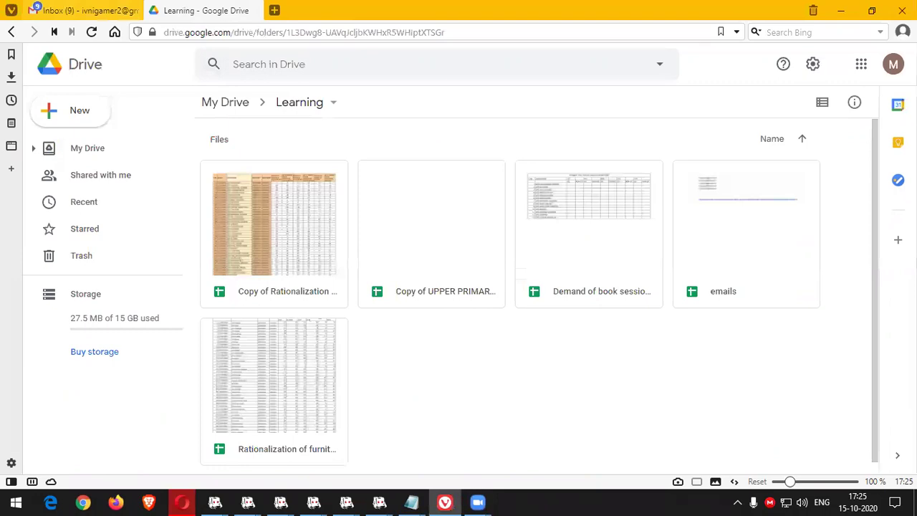
double_click(588, 262)
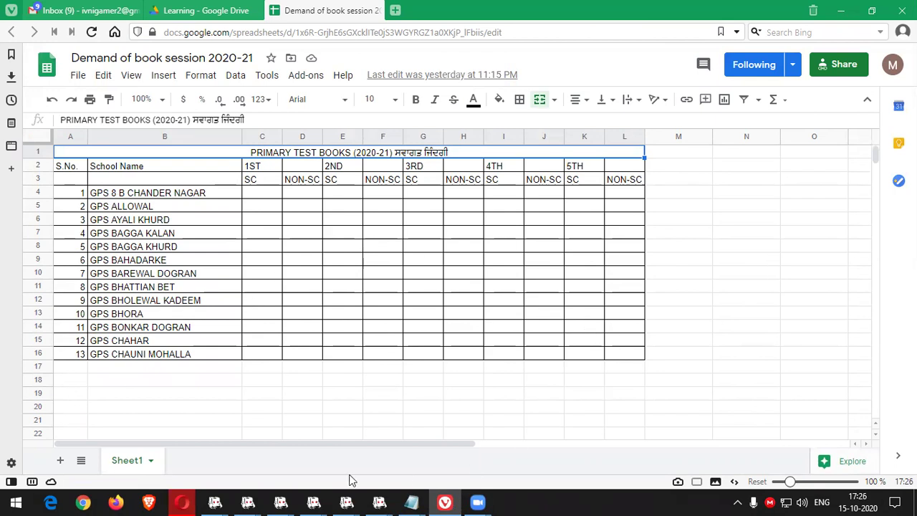
Protect Sheet1 except cells C4:L16, restricting editing of the protected part to Only you
right_click(125, 469)
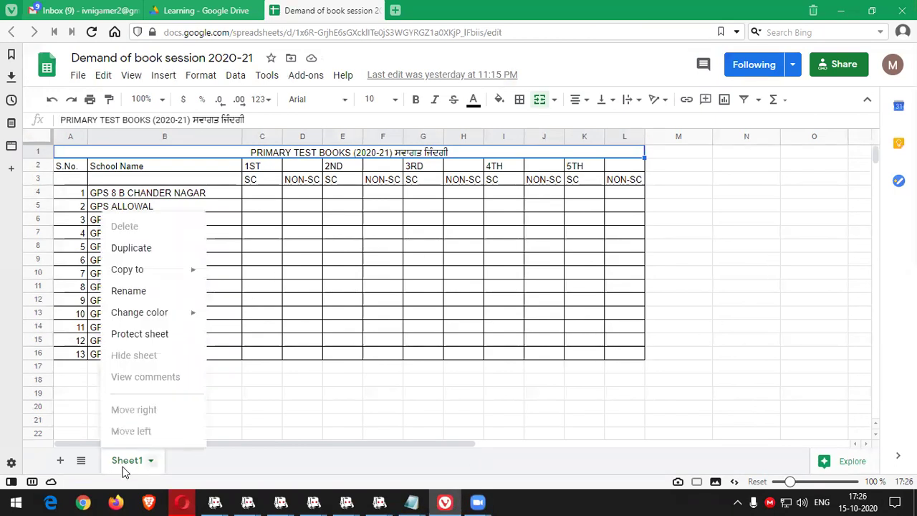
click(139, 336)
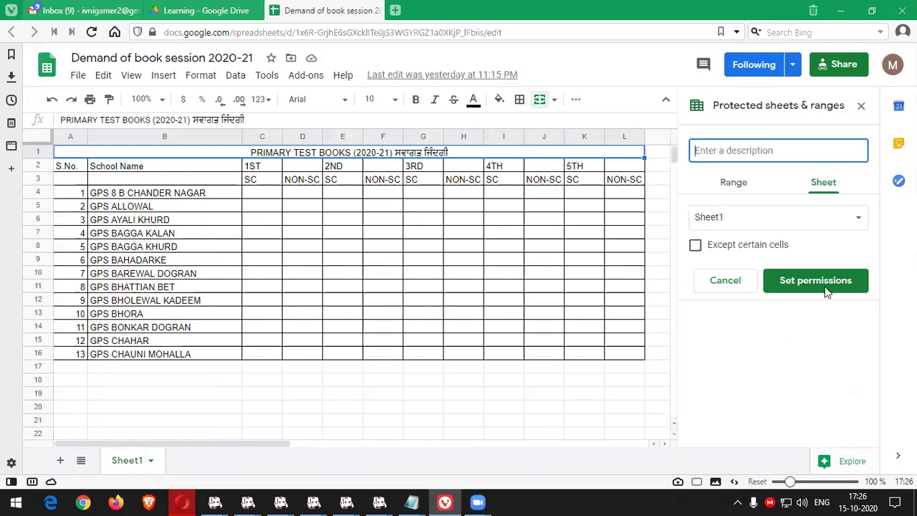
click(814, 285)
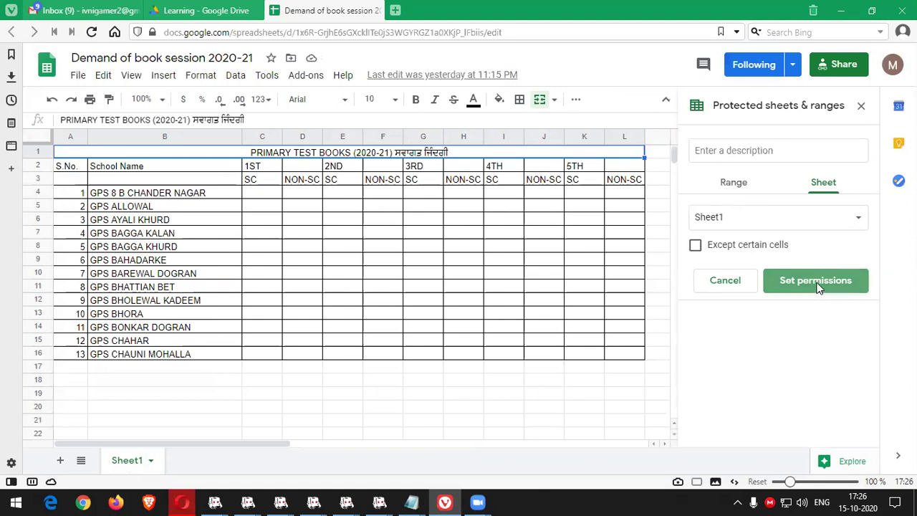
click(696, 247)
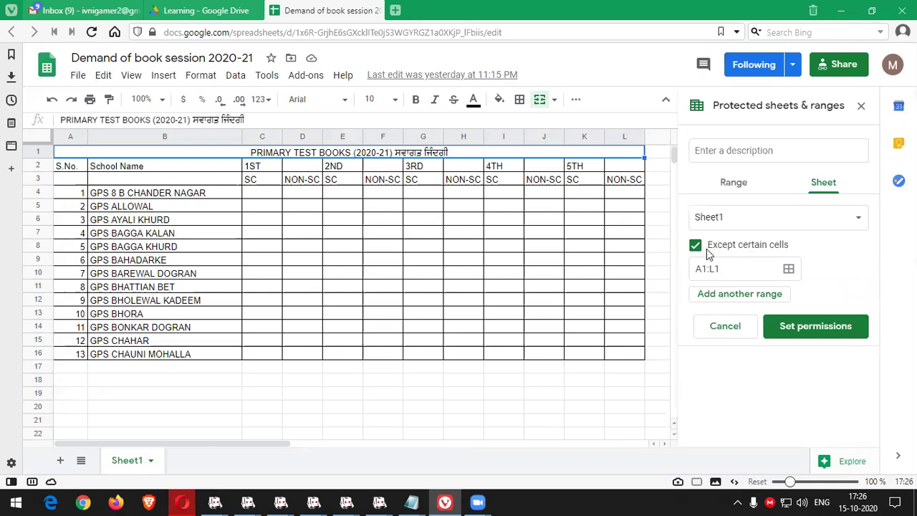
click(789, 272)
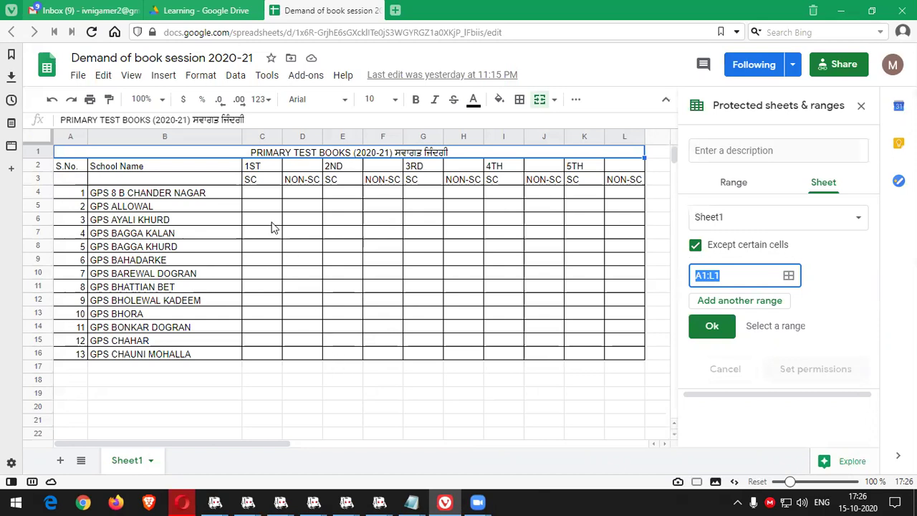
mouse_move(258, 198)
mouse_down()
mouse_move(373, 294)
mouse_move(490, 332)
mouse_move(624, 356)
mouse_up()
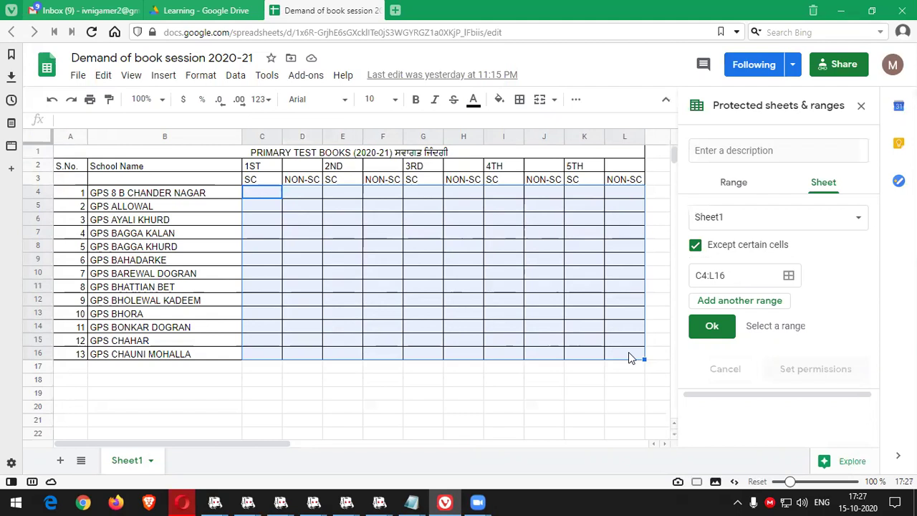
click(709, 326)
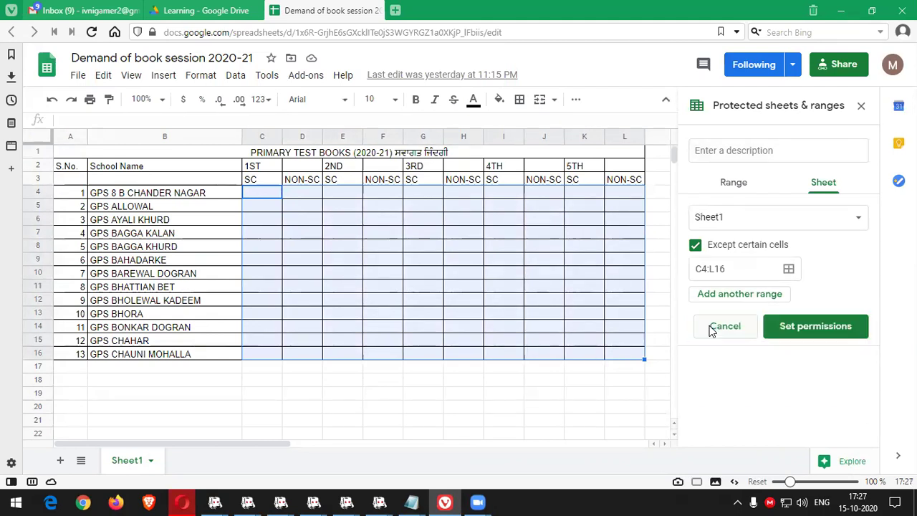
click(817, 331)
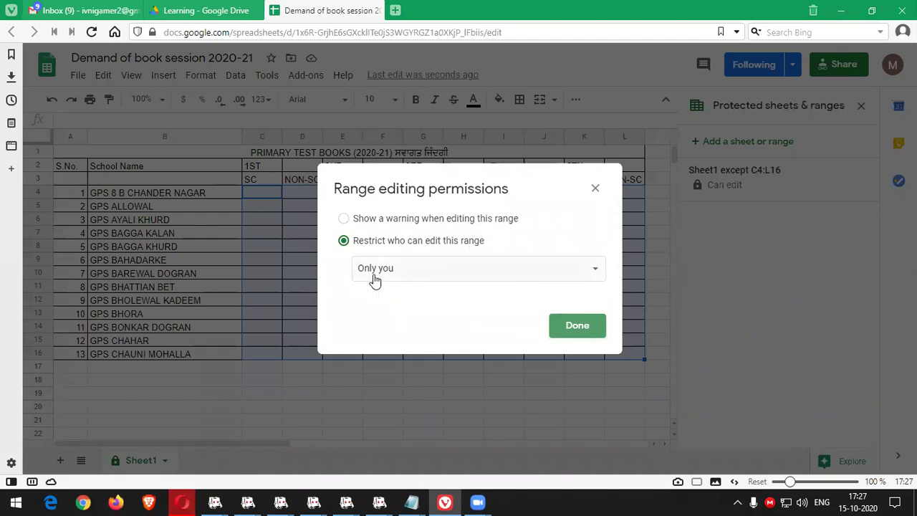
click(577, 326)
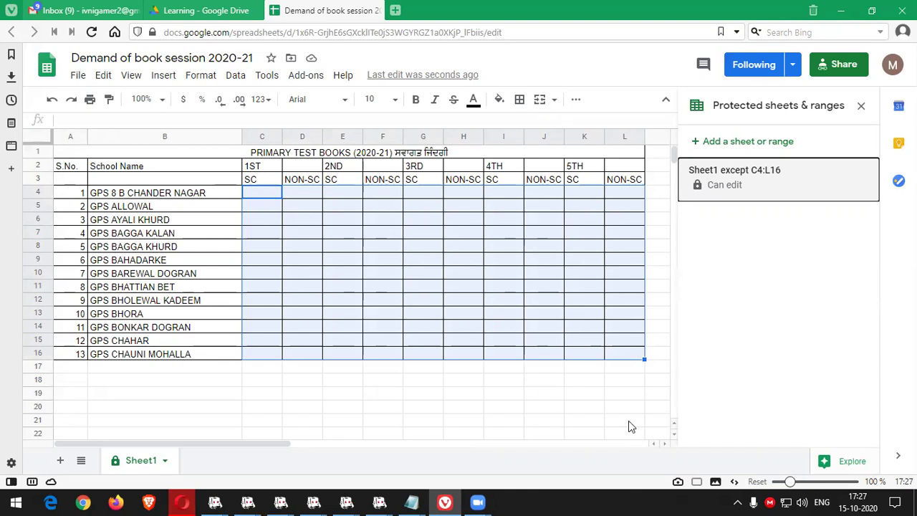
In the sharing settings, change the role for anyone with the link to Viewer and back to Editor
click(835, 68)
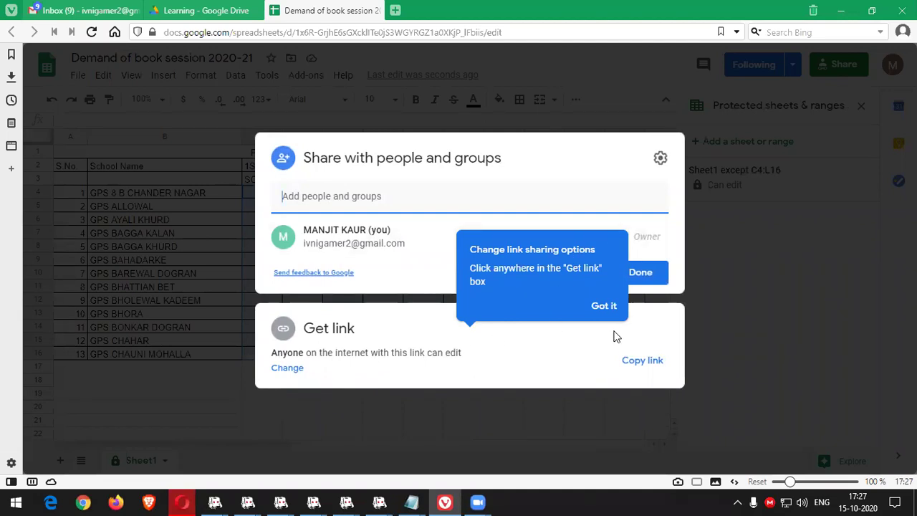
click(604, 306)
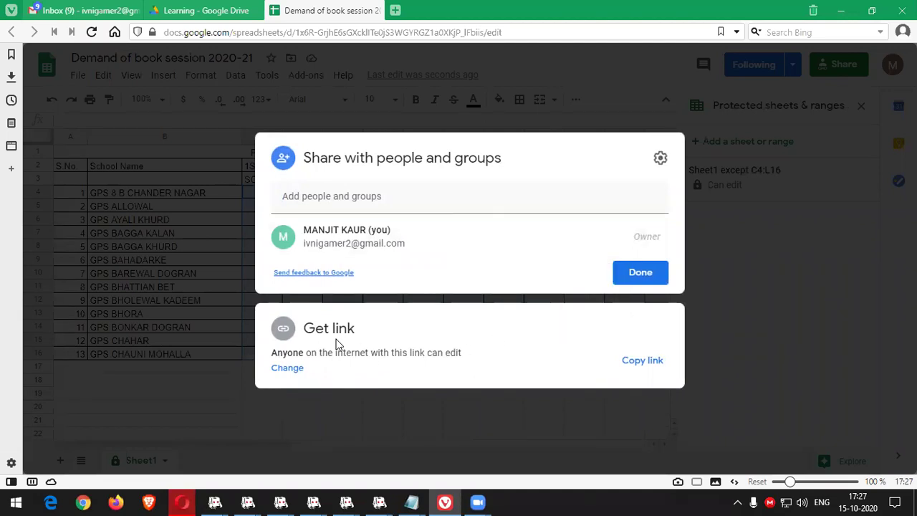
click(289, 369)
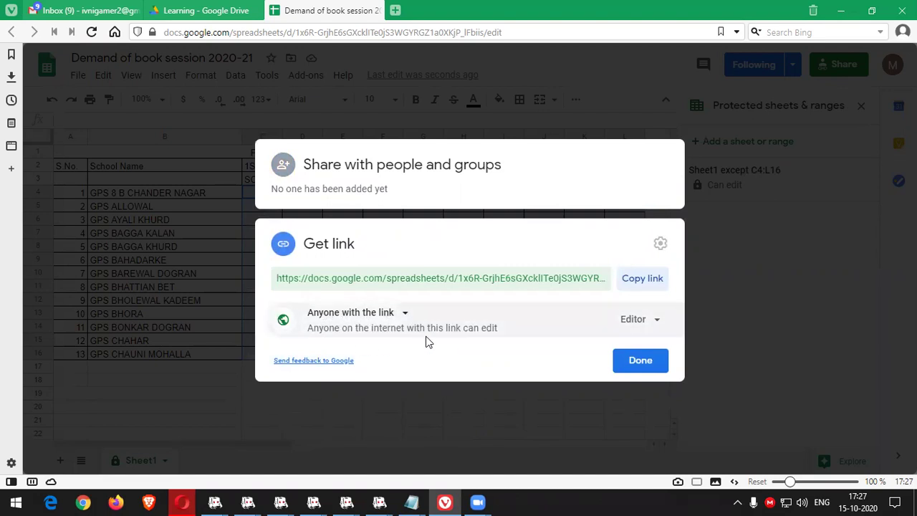
click(656, 328)
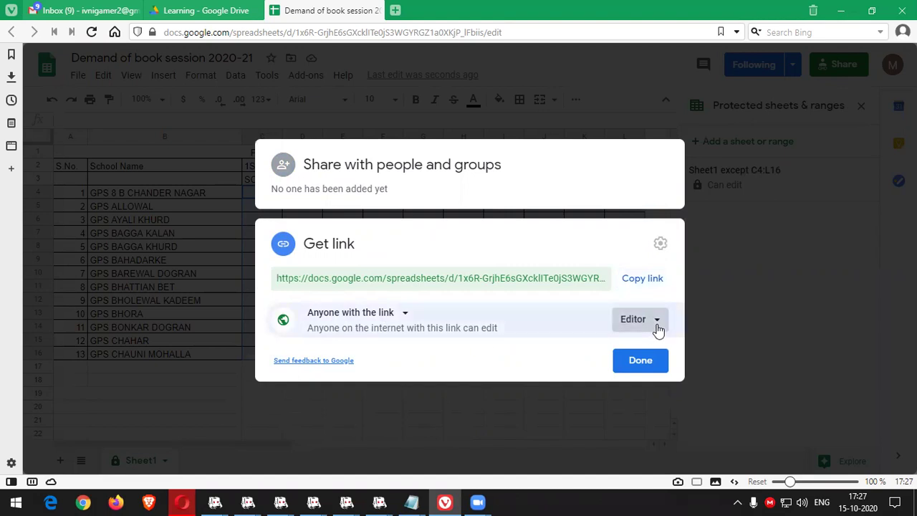
click(668, 353)
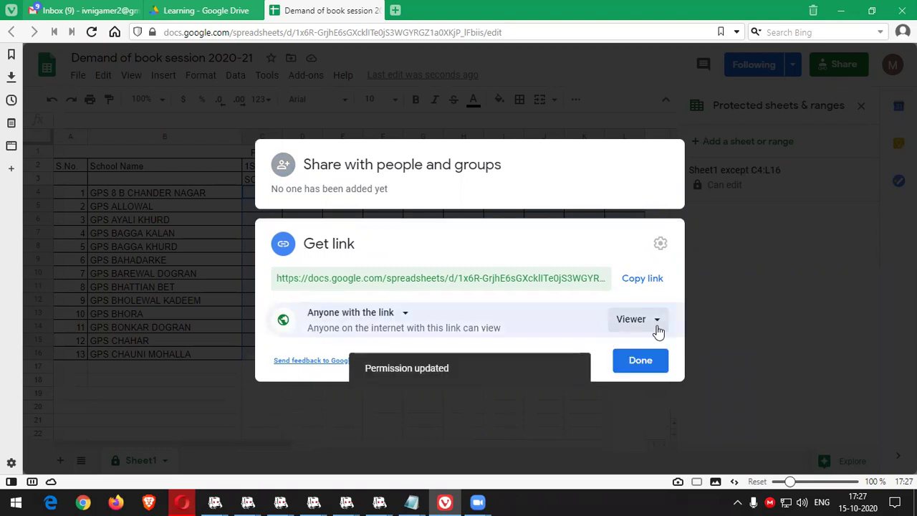
click(657, 324)
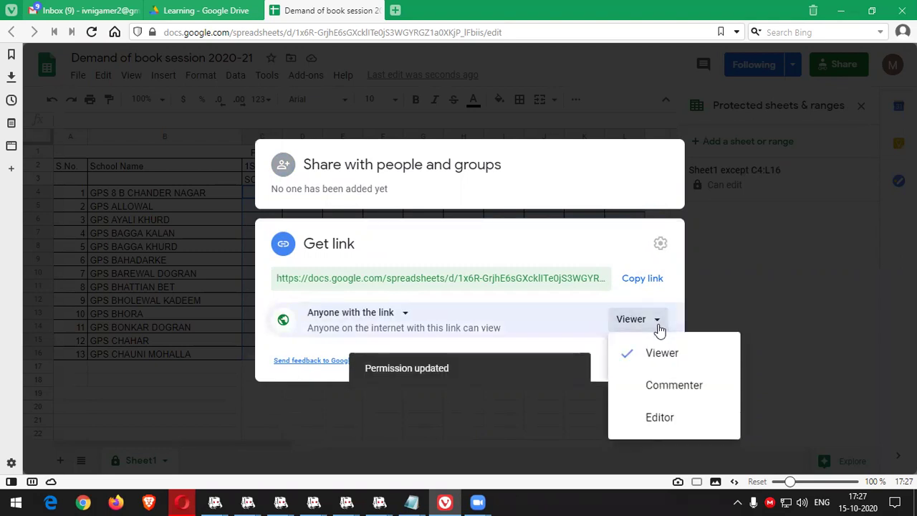
click(660, 417)
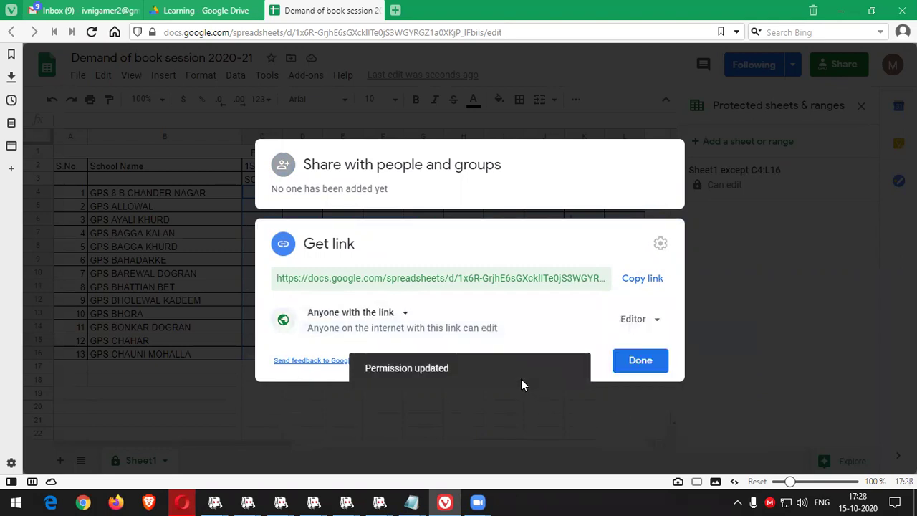
click(637, 364)
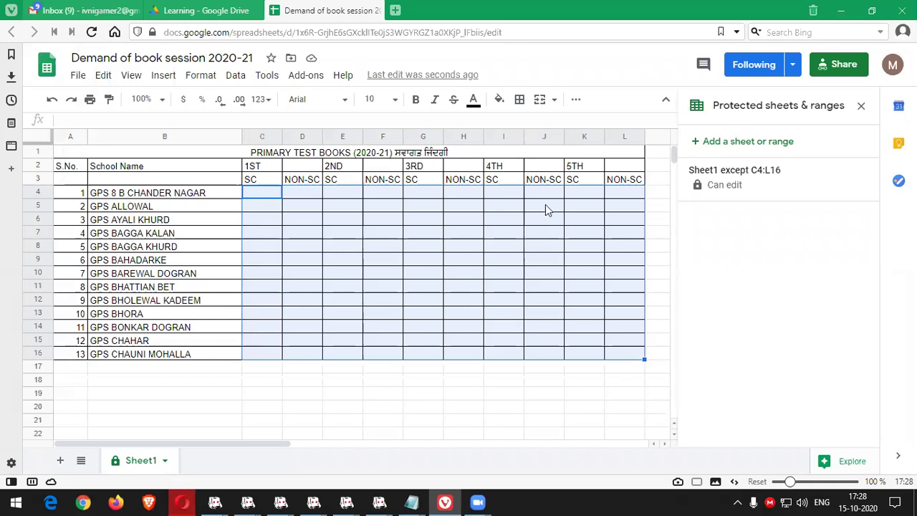
Copy the spreadsheet's web address and its sharing link, and close the sharing settings
click(468, 31)
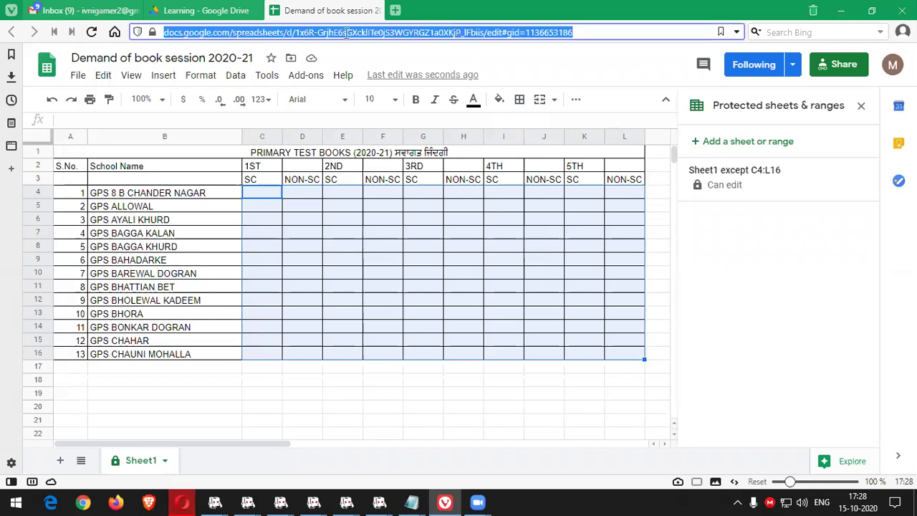
right_click(398, 33)
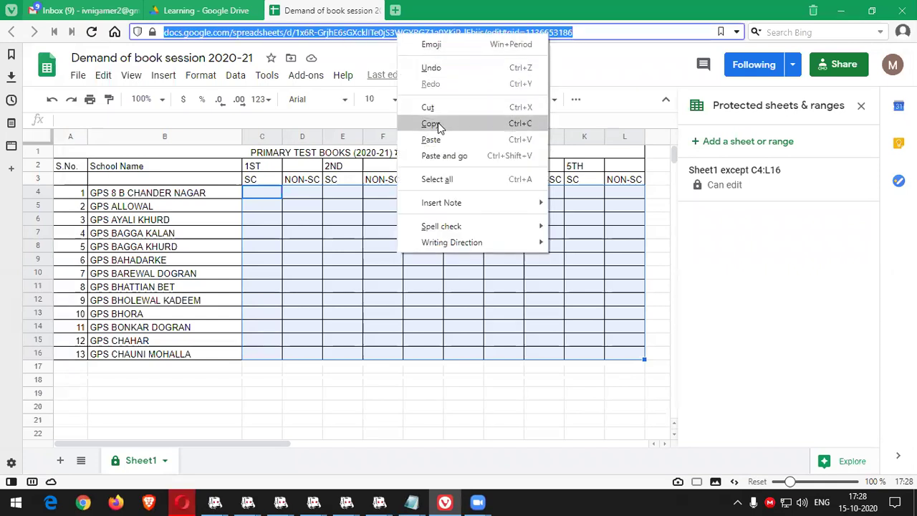
click(434, 123)
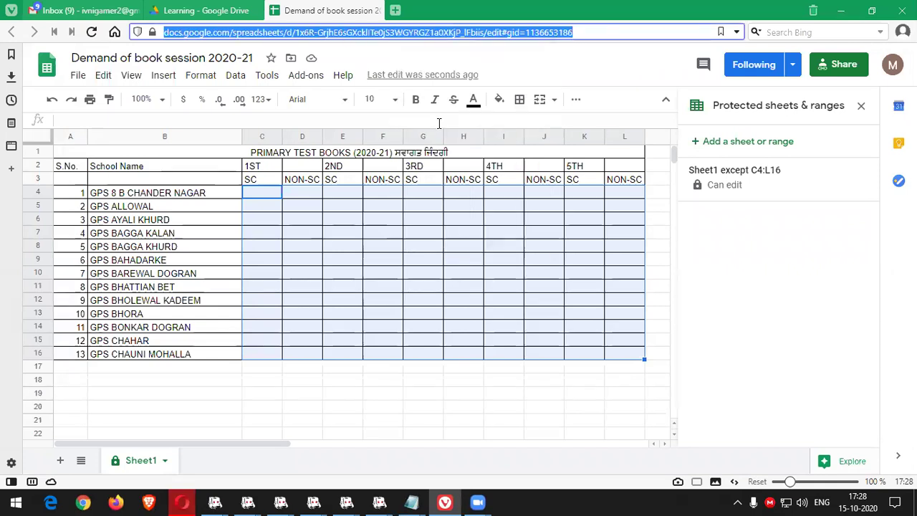
click(837, 65)
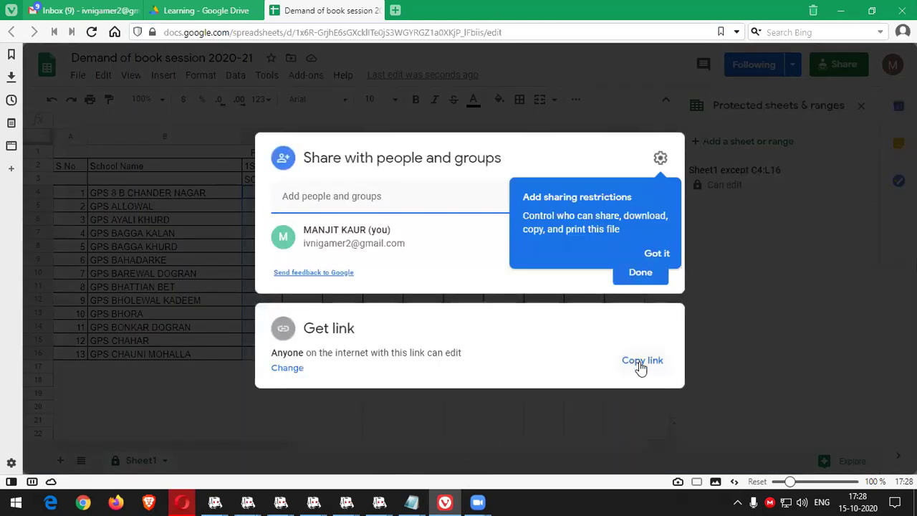
click(641, 366)
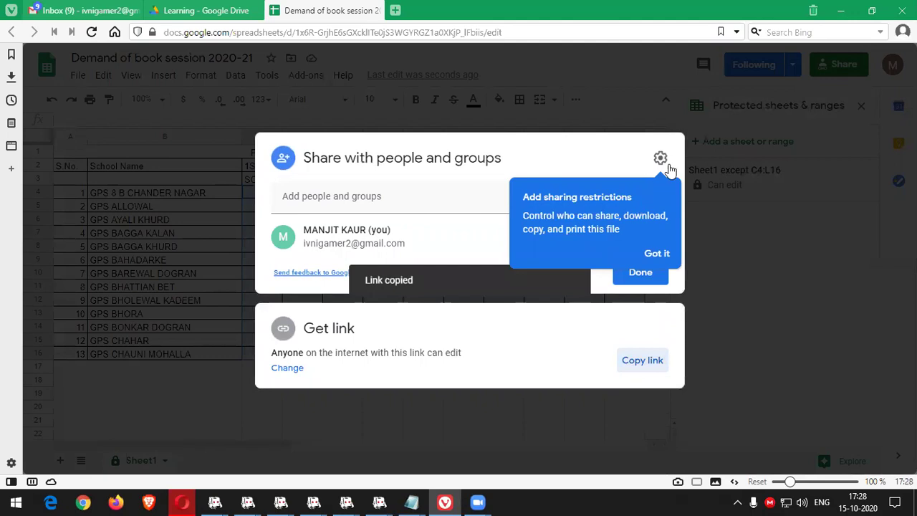
click(513, 414)
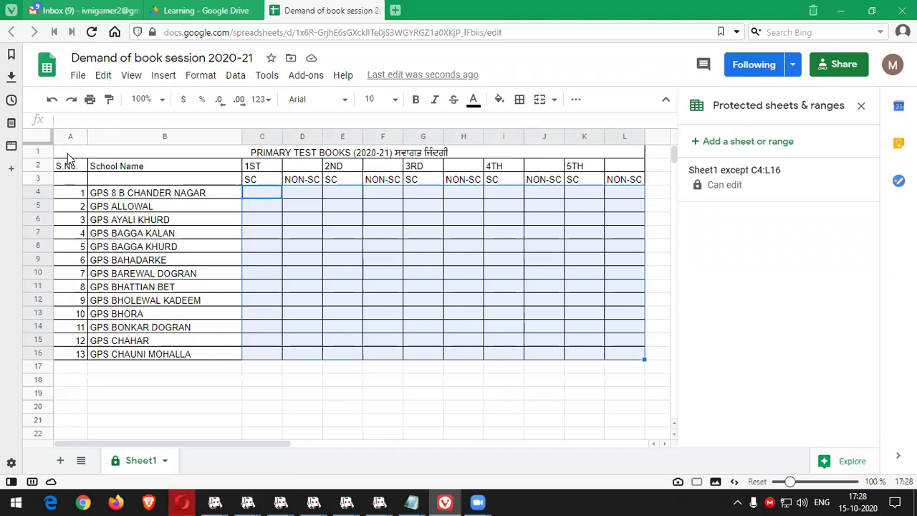
Review the protected areas by selecting the serial number and school name columns and the header rows 1 to 3
click(261, 300)
drag(170, 166, 71, 354)
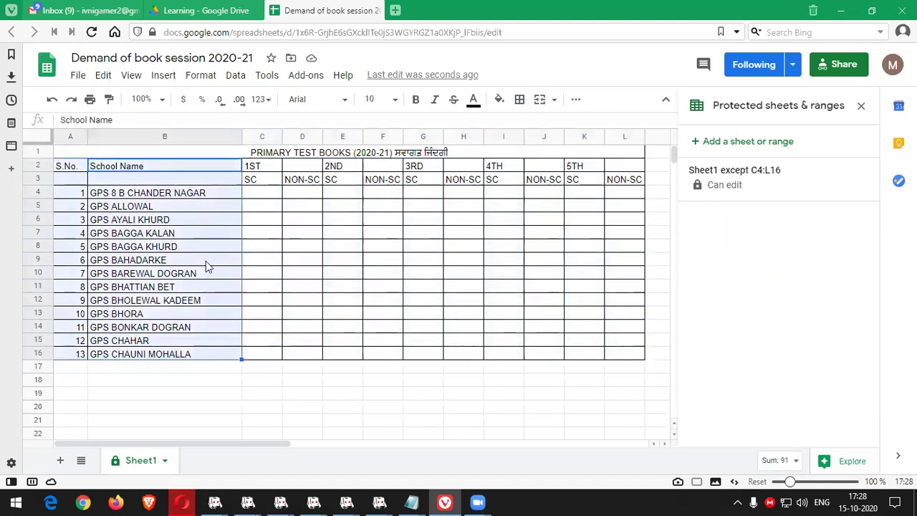
drag(279, 153, 496, 183)
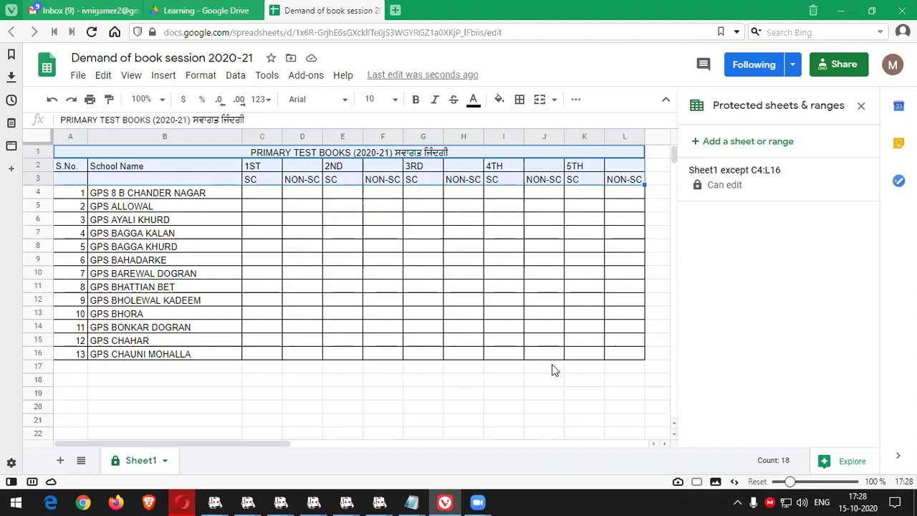
click(329, 398)
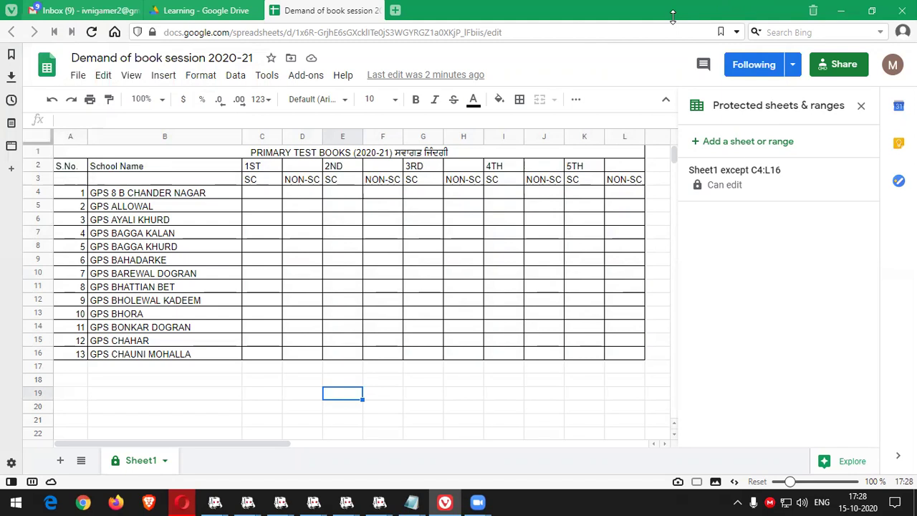
From the Learning folder, view Copy of UPPER PRIMARY LOCKDOWN REPORT CC & FGD and open Copy of Rationalization of furniture BPEO MANGAT-1
click(375, 11)
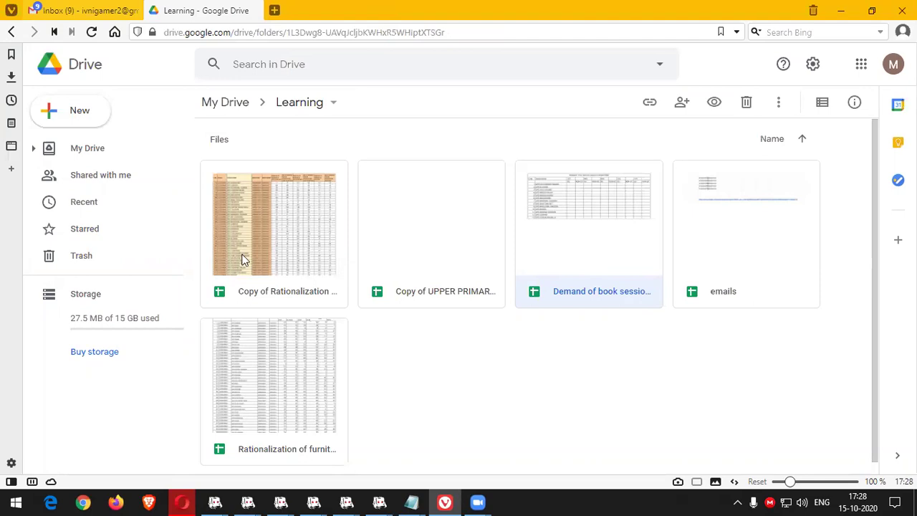
double_click(407, 230)
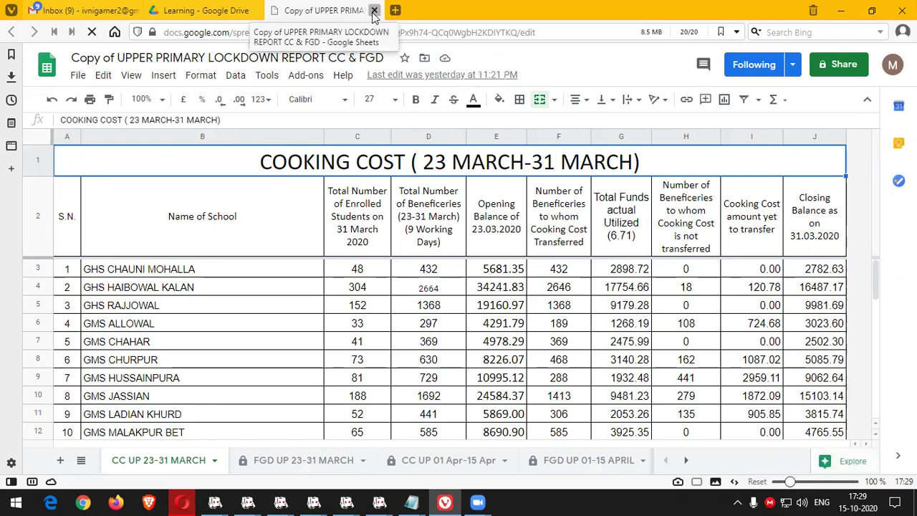
click(213, 13)
double_click(276, 231)
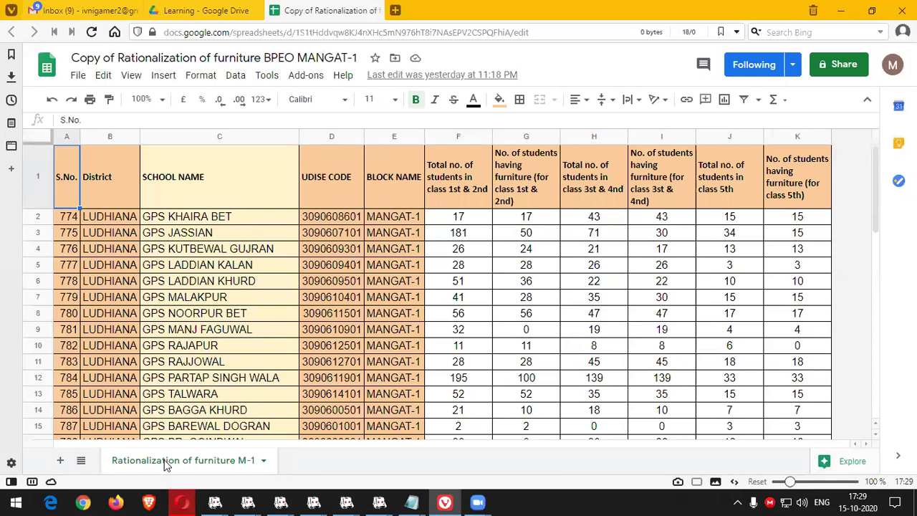
Set up protection for the Rationalization of furniture M-1 sheet, excepting the student and furniture data cells F2:K52
right_click(165, 464)
click(172, 335)
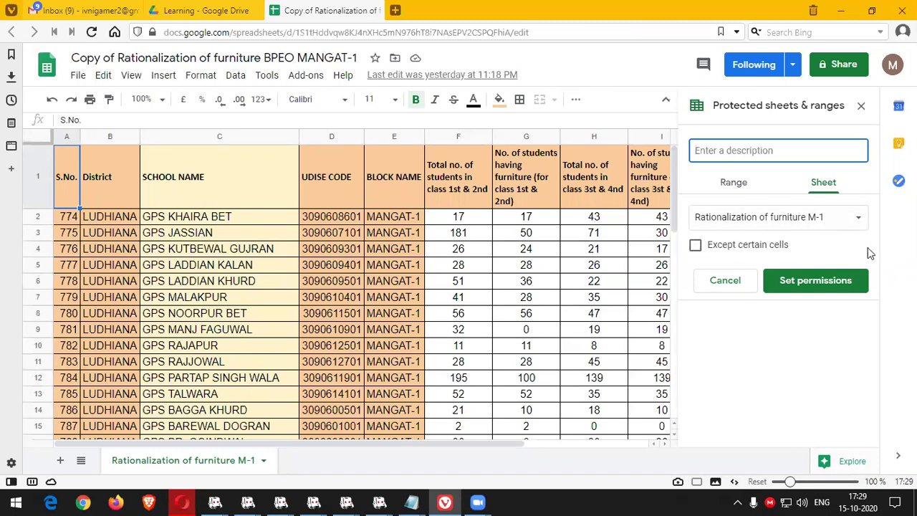
click(859, 220)
click(820, 217)
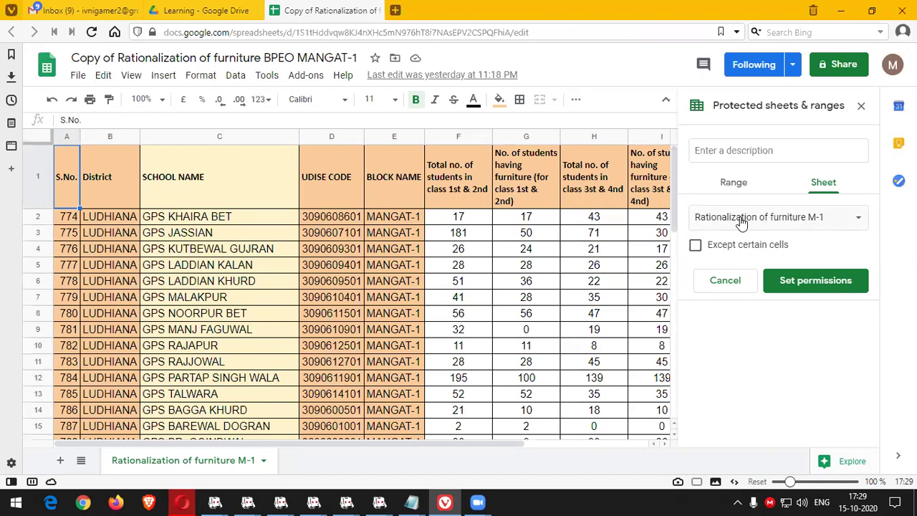
click(697, 246)
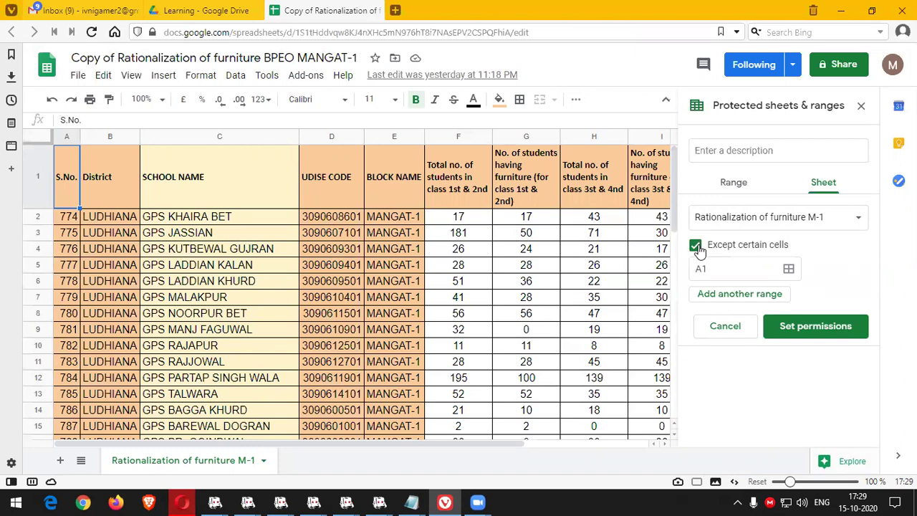
click(789, 271)
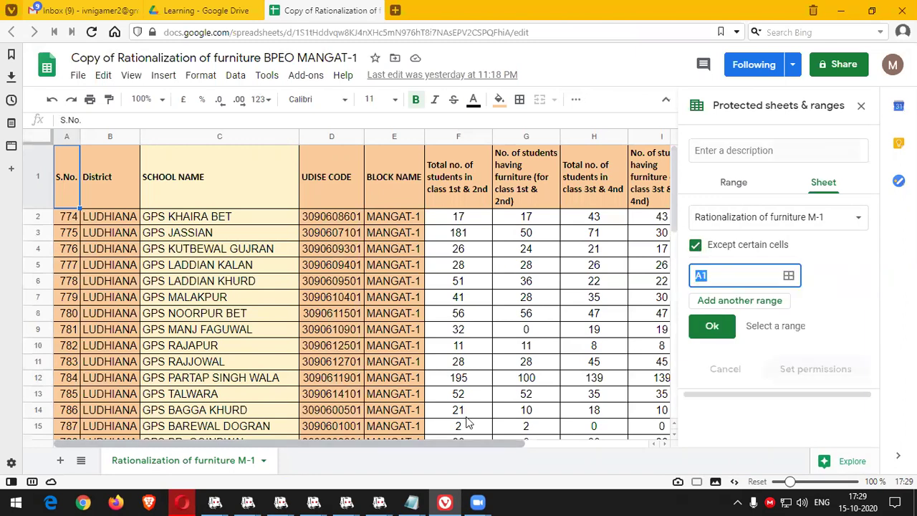
scroll(467, 423, right, 5)
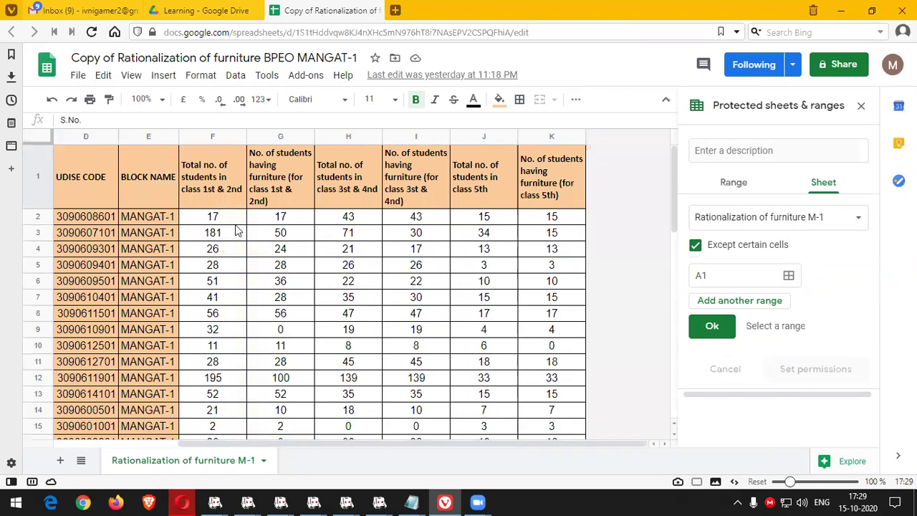
drag(212, 219, 563, 395)
click(712, 327)
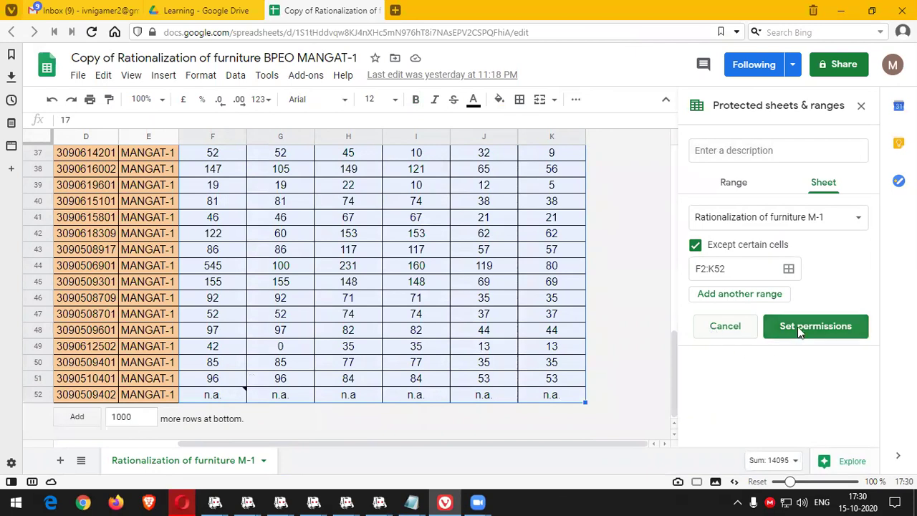
Restrict editing of the protected Rationalization of furniture M-1 sheet to only you, and return to the first data rows
click(800, 329)
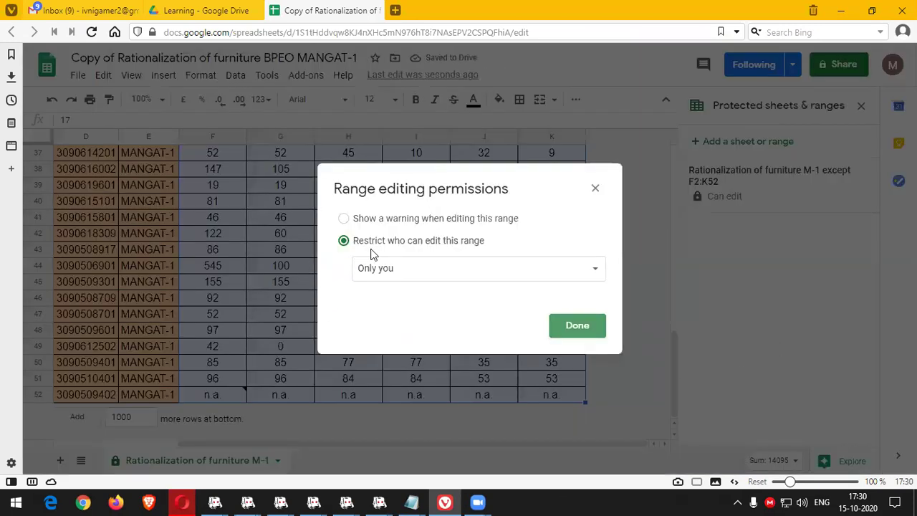
click(577, 325)
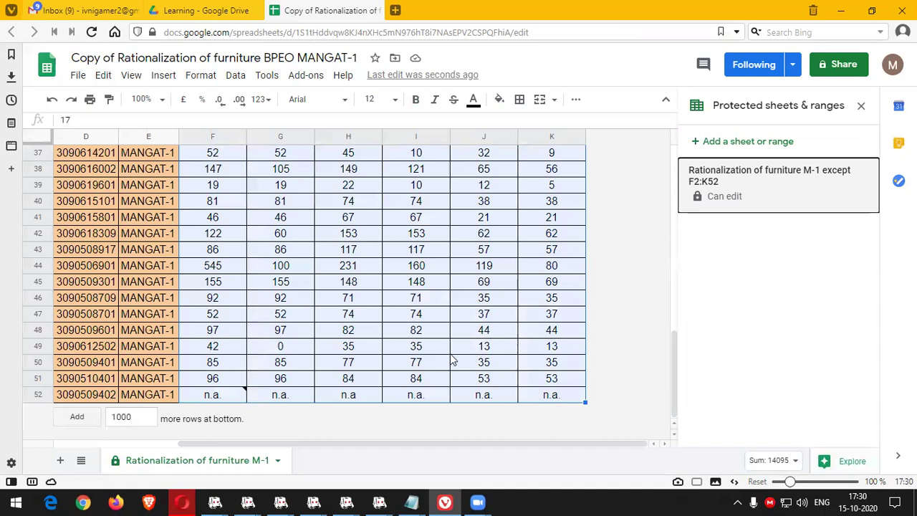
scroll(452, 359, up, 8)
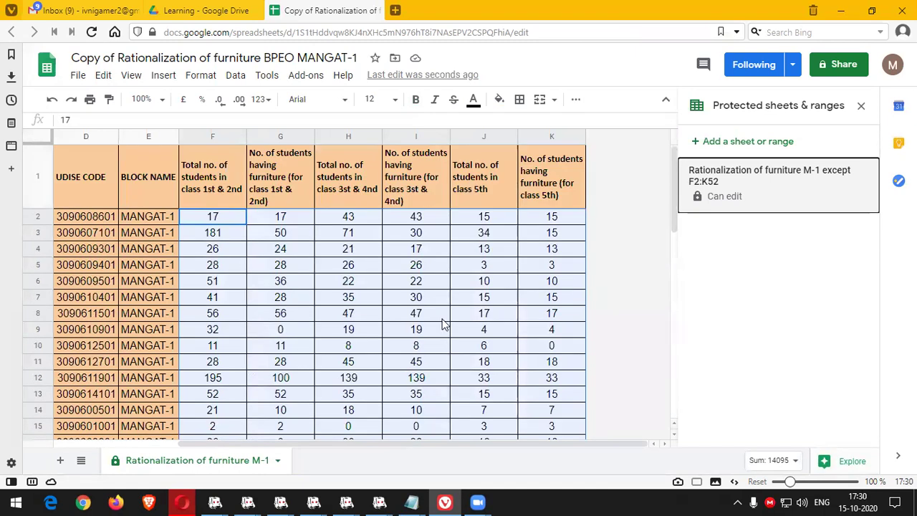
click(266, 250)
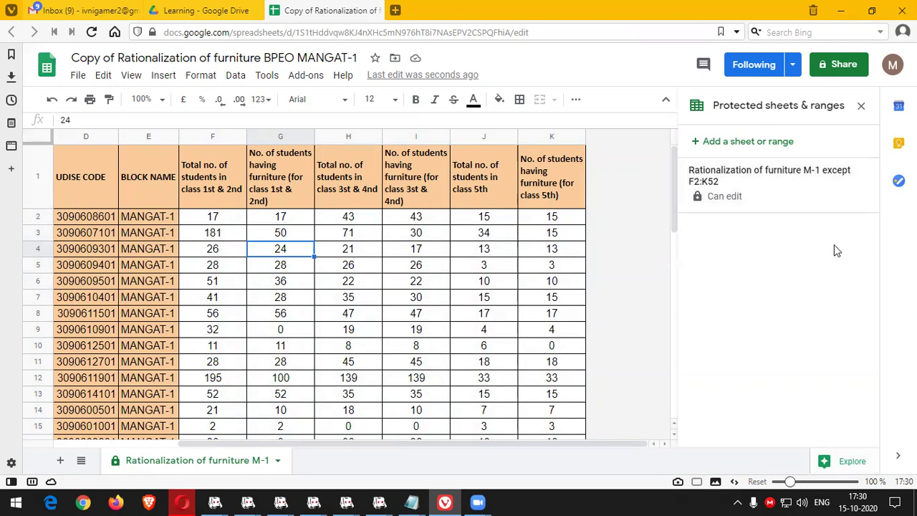
Open the spreadsheet's sharing settings, and copy the e-mail addresses in B2:B6 of the emails spreadsheet from the Learning folder
click(842, 72)
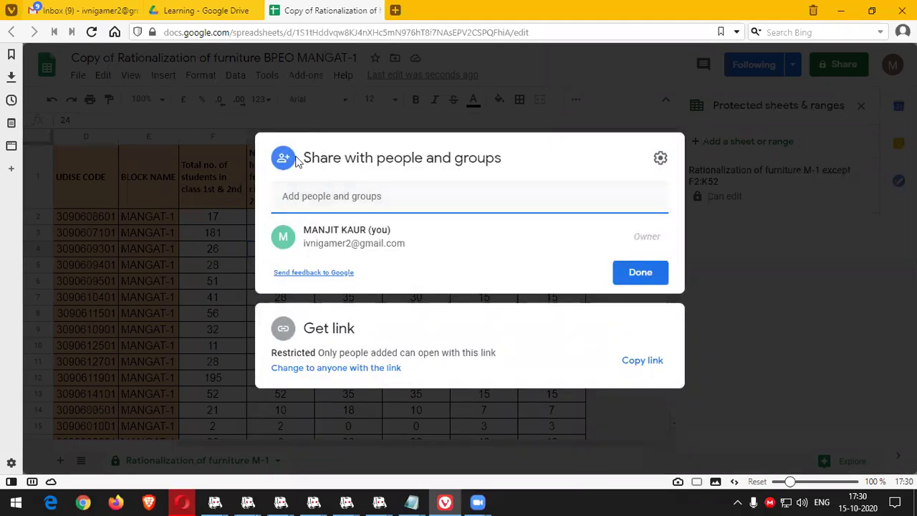
click(206, 11)
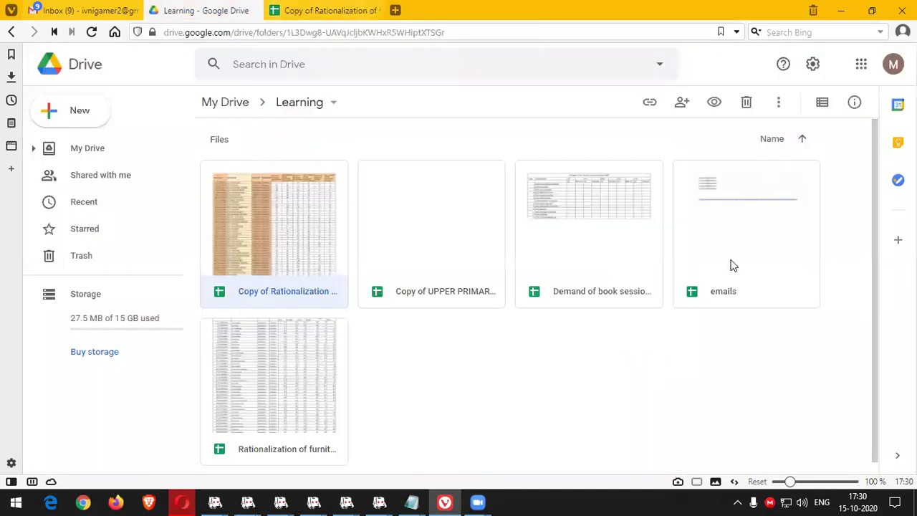
key(ctrl+t)
key(ctrl+v)
key(Return)
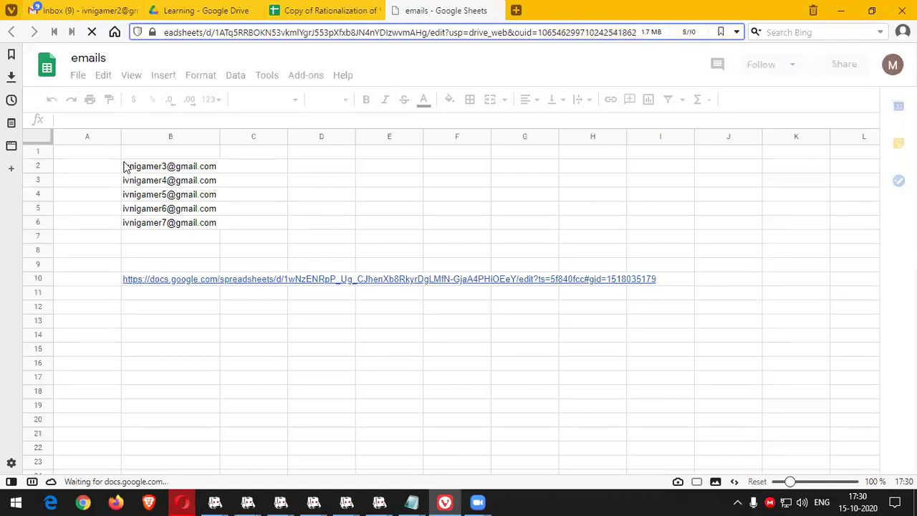
drag(131, 166, 127, 190)
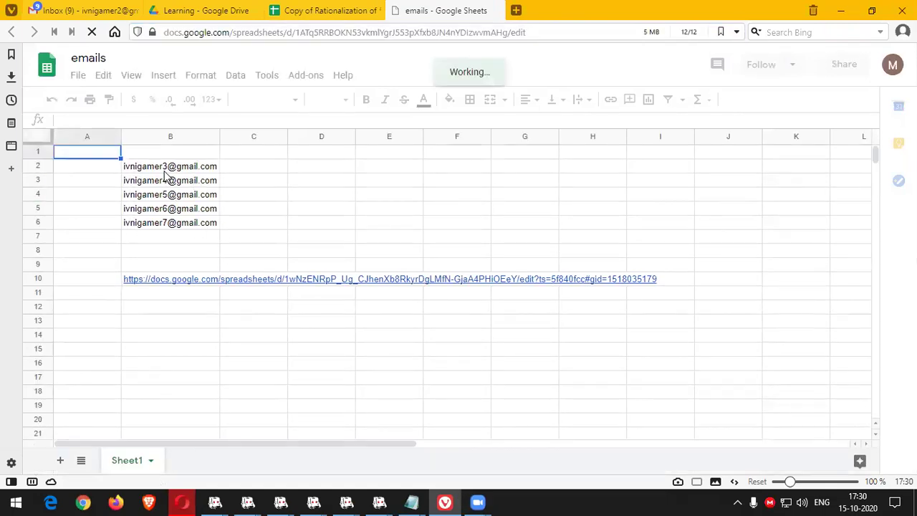
drag(163, 171, 158, 226)
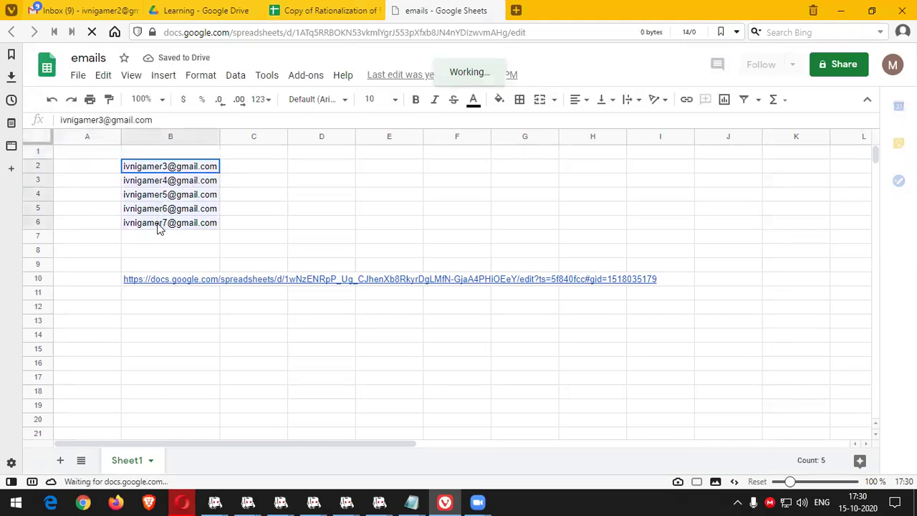
key(ctrl+c)
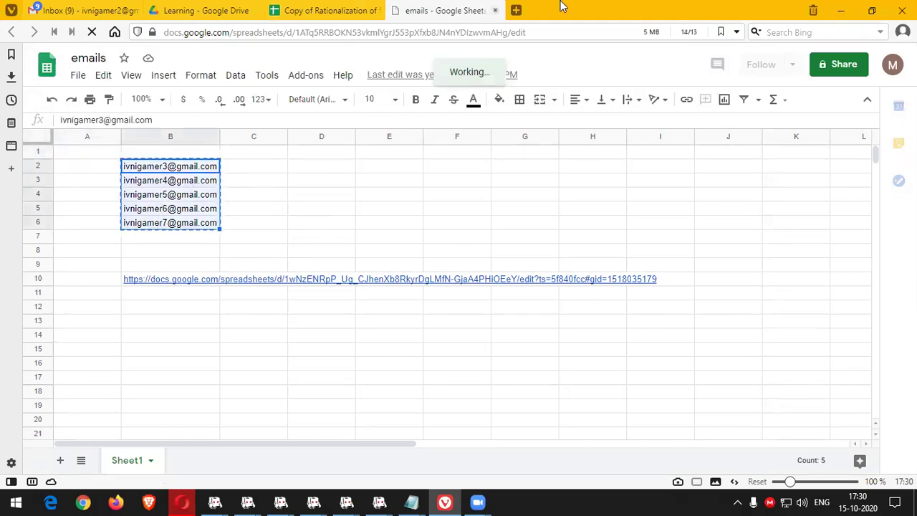
Paste the copied e-mail addresses as people to share Copy of Rationalization of furniture BPEO MANGAT-1 with, keeping the Editor role
click(307, 14)
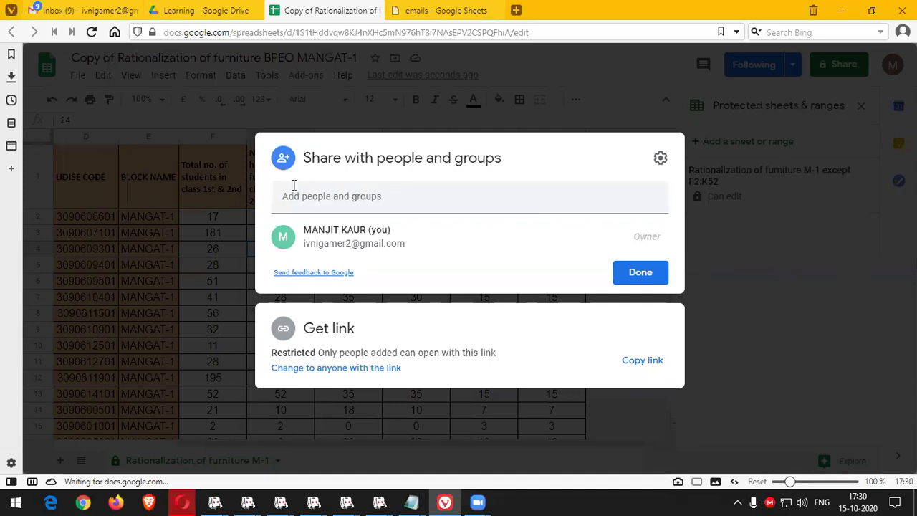
click(367, 197)
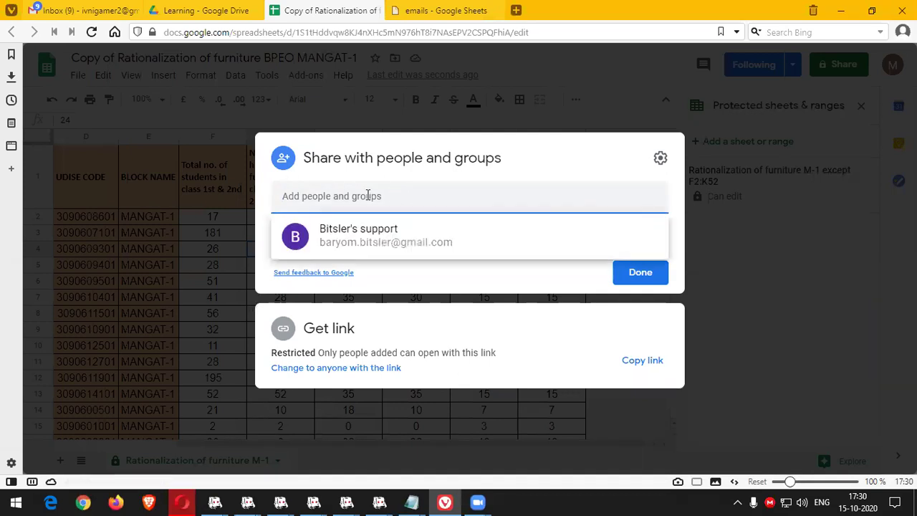
key(ctrl+v)
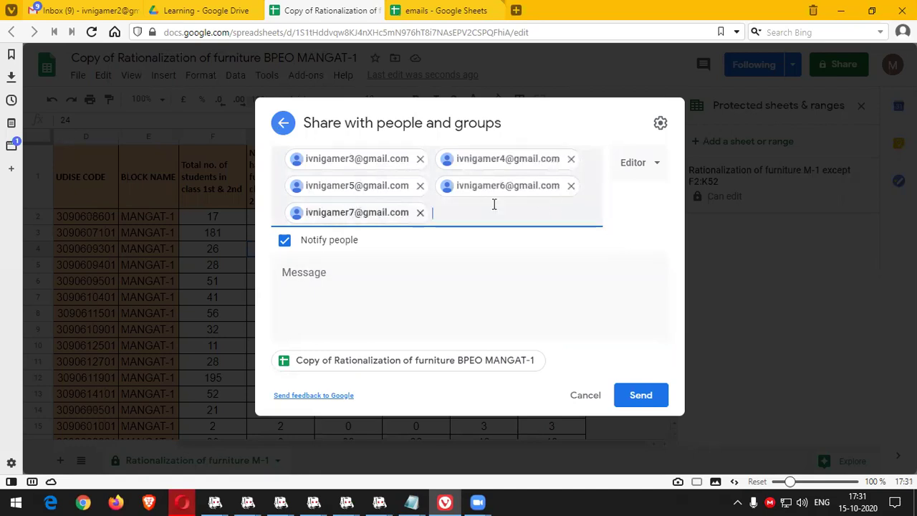
click(659, 165)
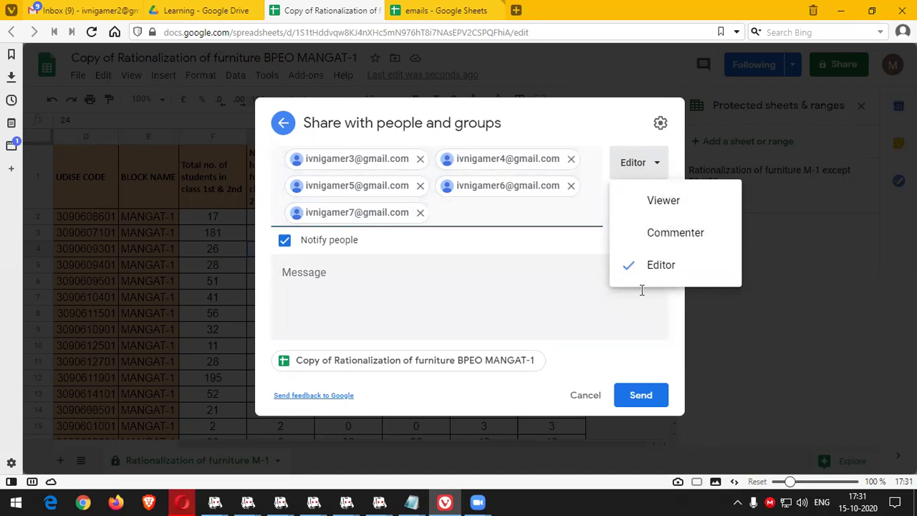
click(569, 248)
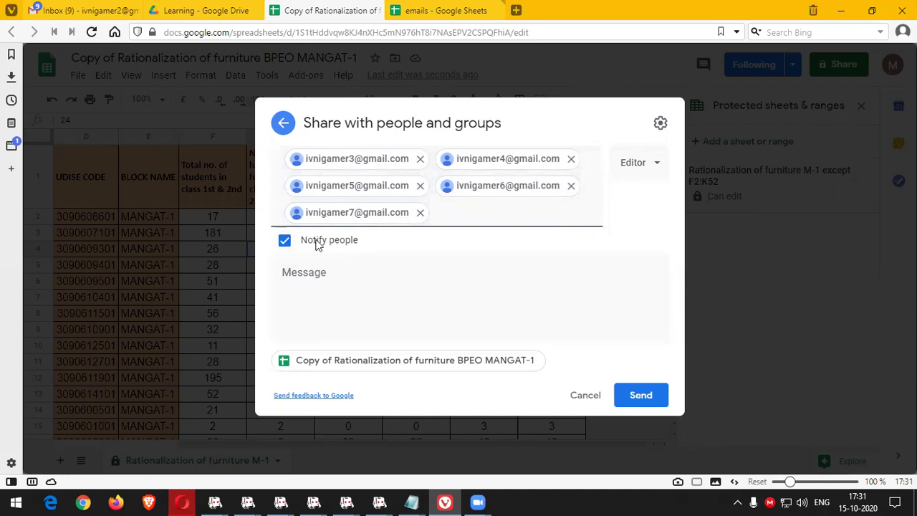
Try the Notify people option off and on, leave it enabled, and send the sharing invitations
click(285, 240)
click(284, 240)
click(284, 241)
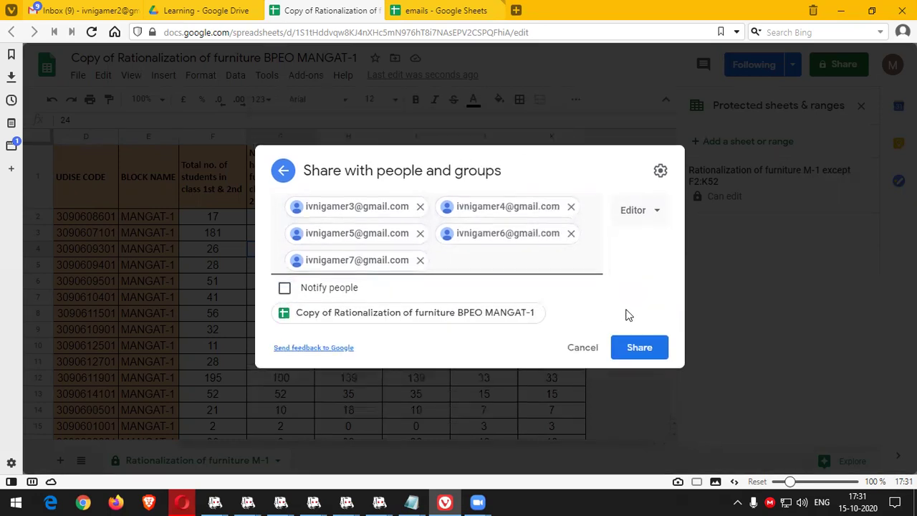
click(285, 288)
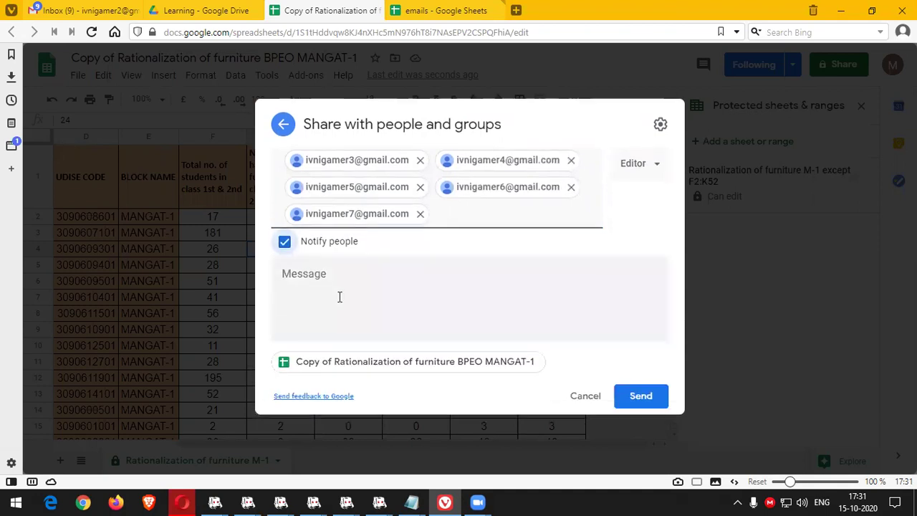
click(645, 399)
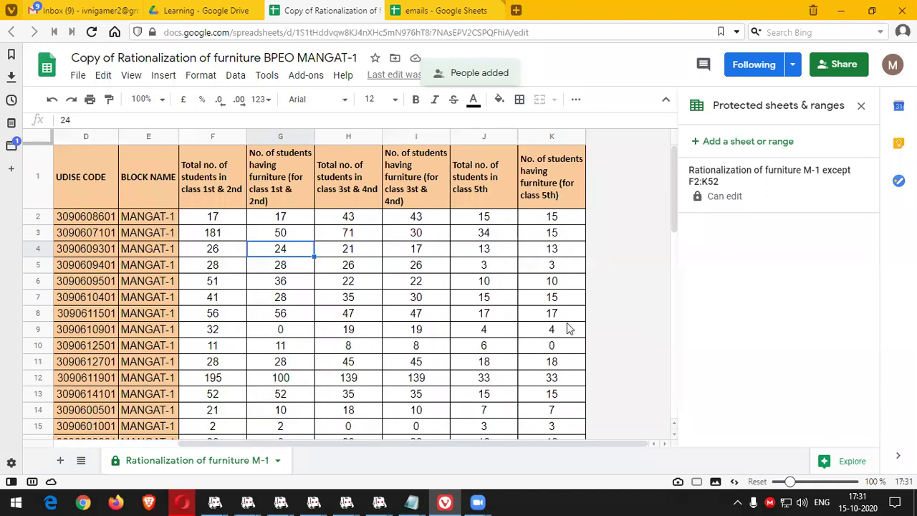
Clear GPS KHAIRA BET's class 1st & 2nd student total in F2, and undo the deletion
scroll(422, 382, left, 3)
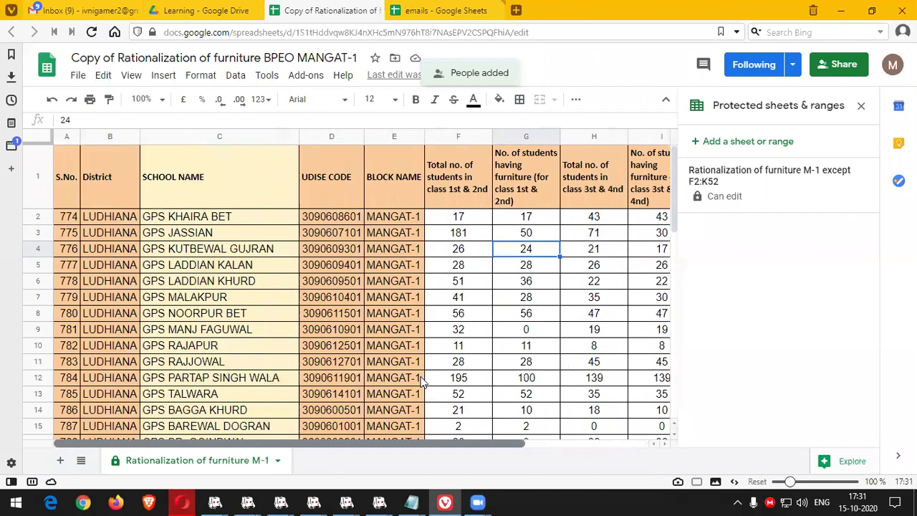
click(454, 223)
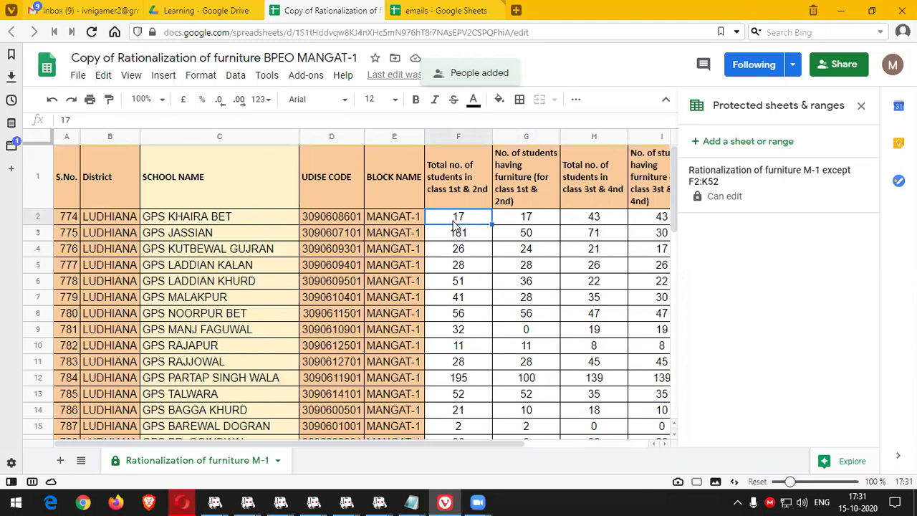
key(Down)
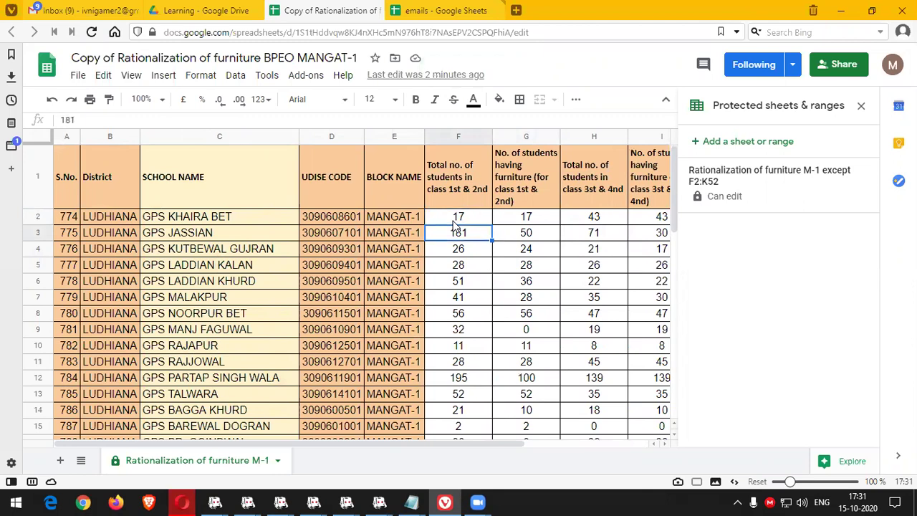
key(Up)
key(Delete)
key(Down)
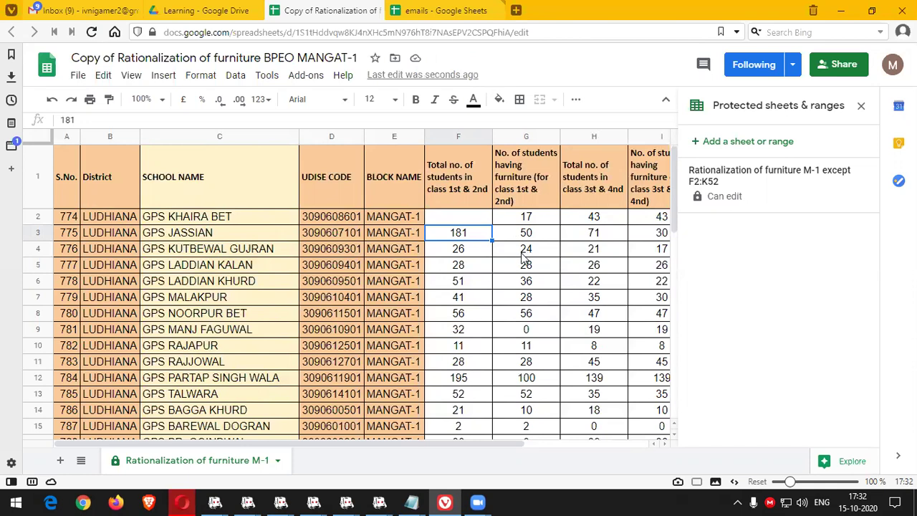
key(ctrl+z)
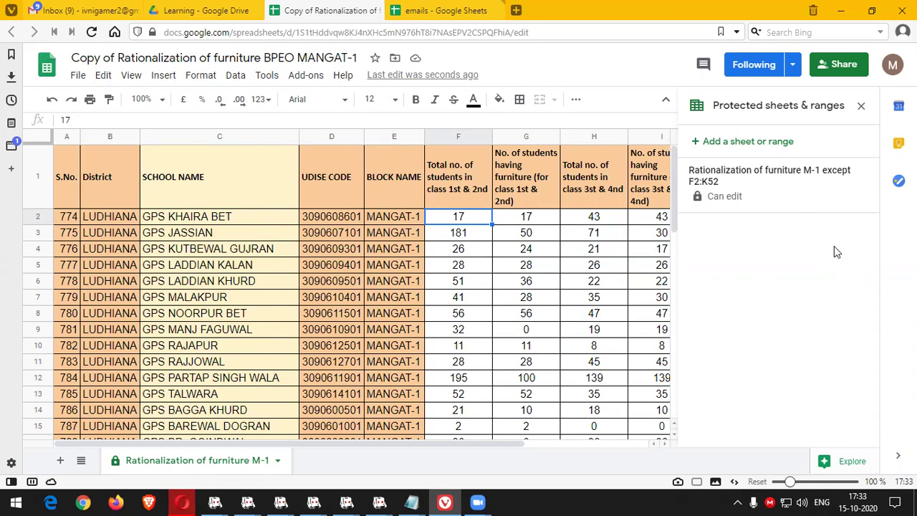
Open Copy of UPPER PRIMARY LOCKDOWN REPORT CC & FGD from the Learning folder
click(213, 9)
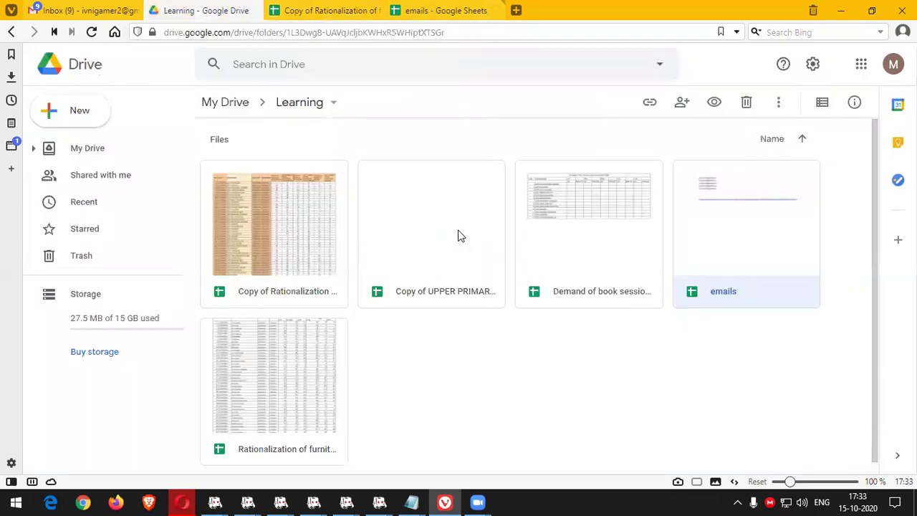
double_click(459, 236)
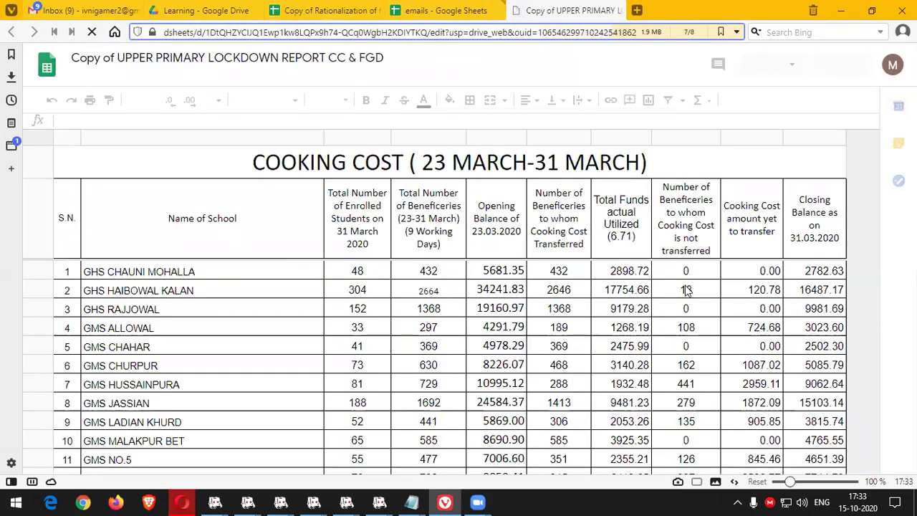
scroll(405, 319, down, 3)
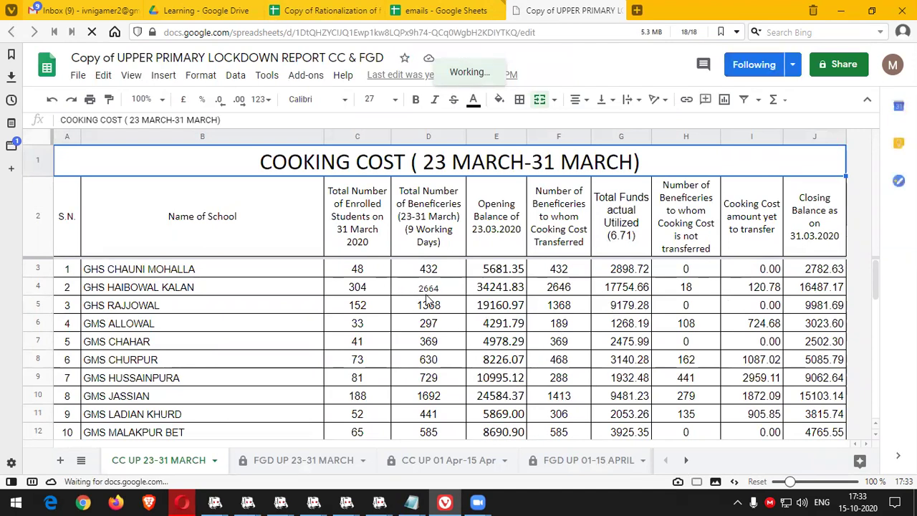
Start protecting the CC UP 23-31 MARCH sheet, with the enrolled-students cells C3:C39 excepted from the protection
right_click(165, 467)
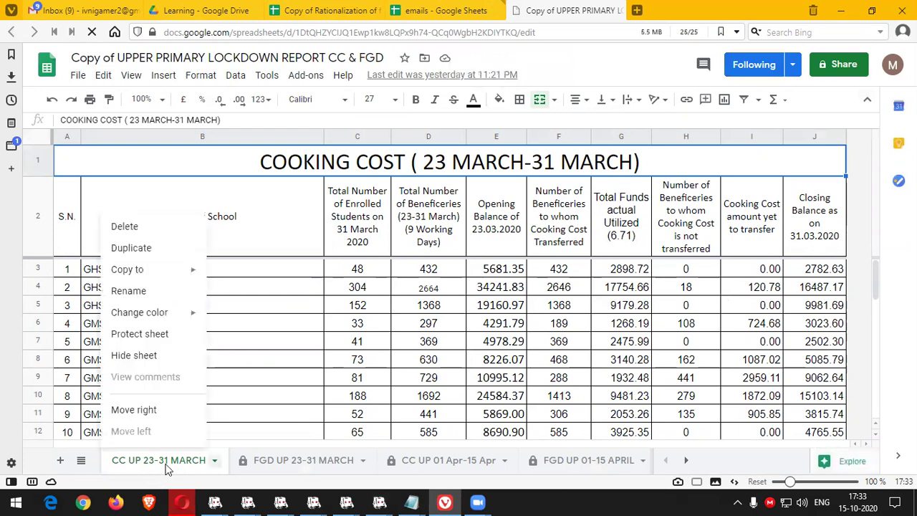
click(164, 334)
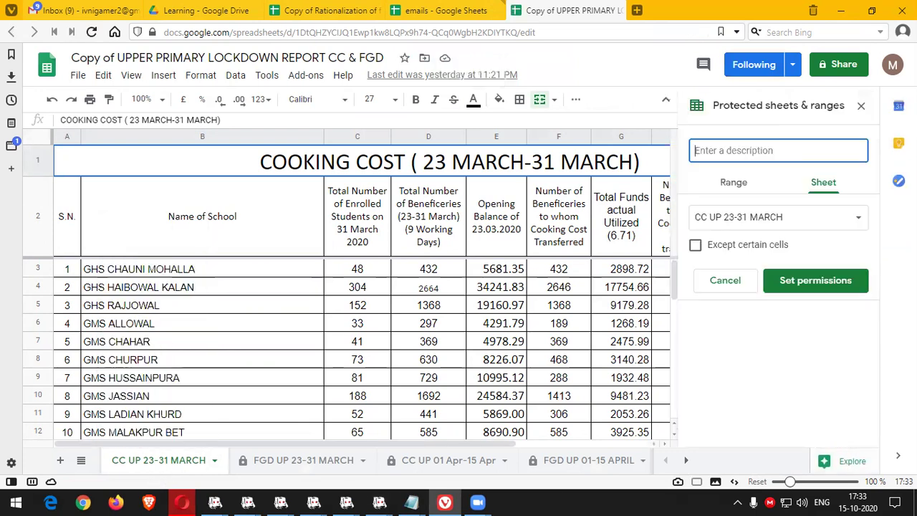
click(695, 245)
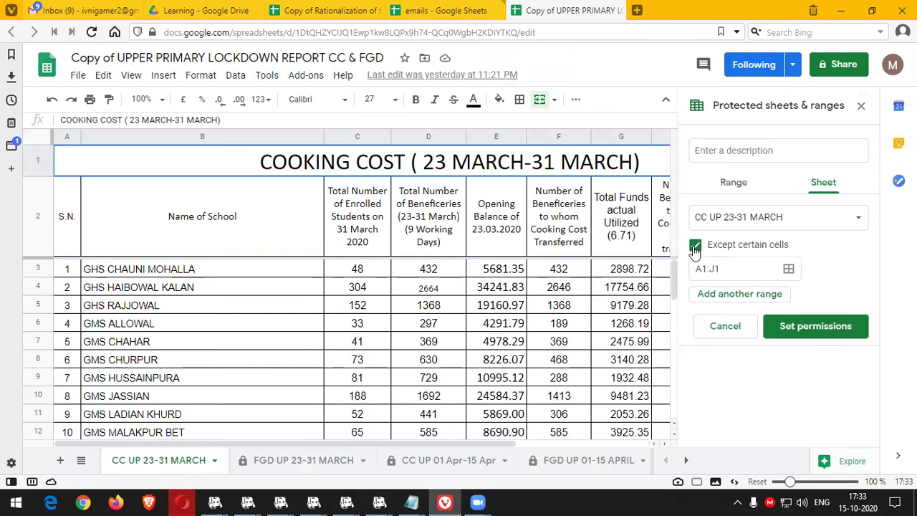
click(788, 272)
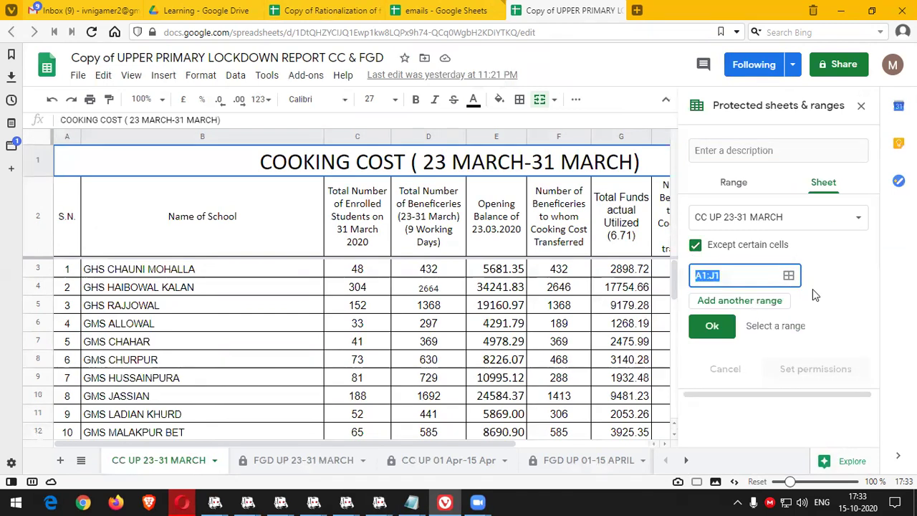
drag(357, 269, 356, 403)
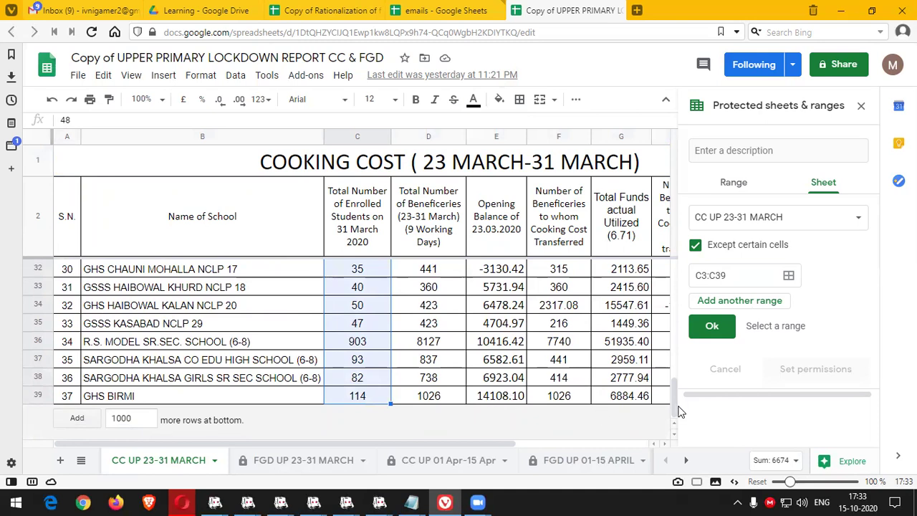
Add F3:F39 and H3:H39 as further ranges excepted from the sheet protection, and accept the range selection
drag(672, 402, 671, 275)
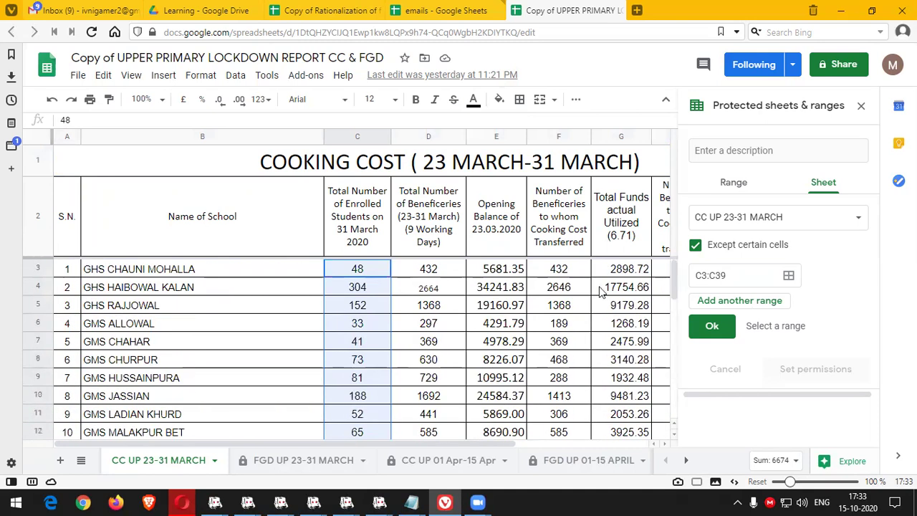
drag(560, 274, 564, 396)
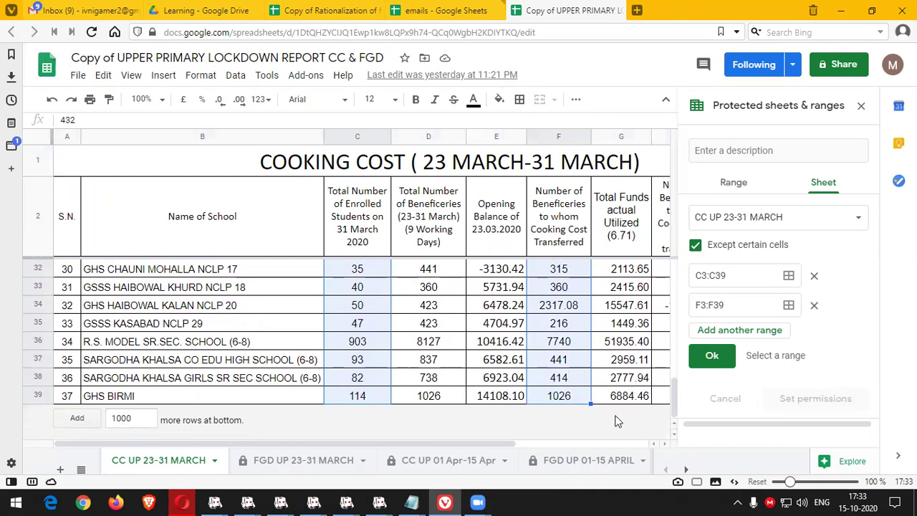
scroll(181, 444, right, 3)
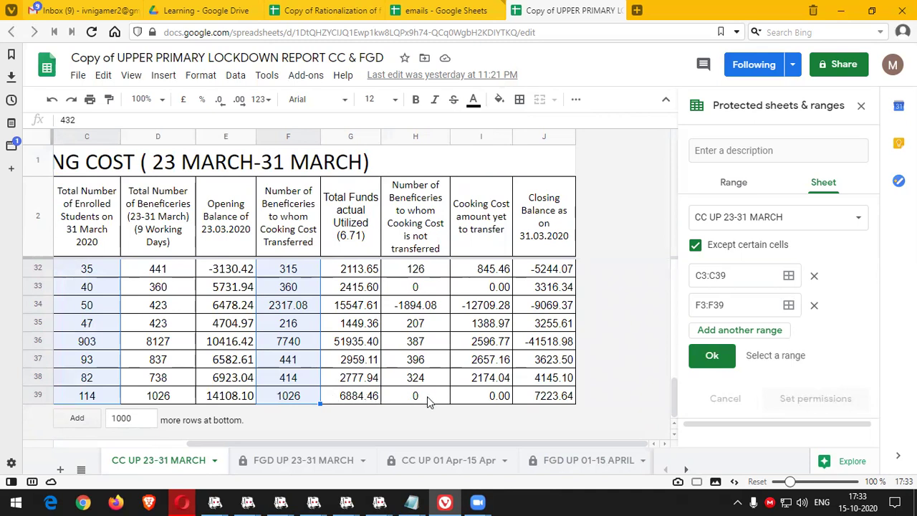
drag(424, 396, 423, 360)
drag(434, 213, 423, 276)
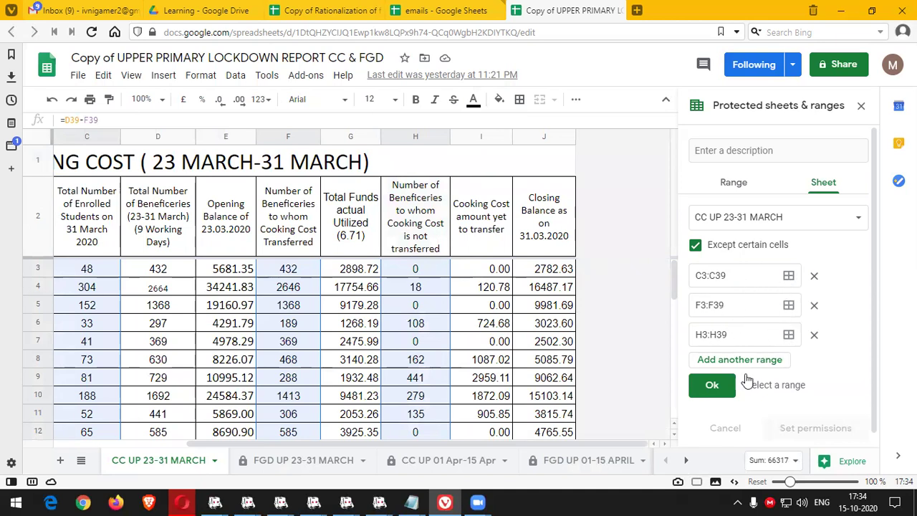
click(715, 387)
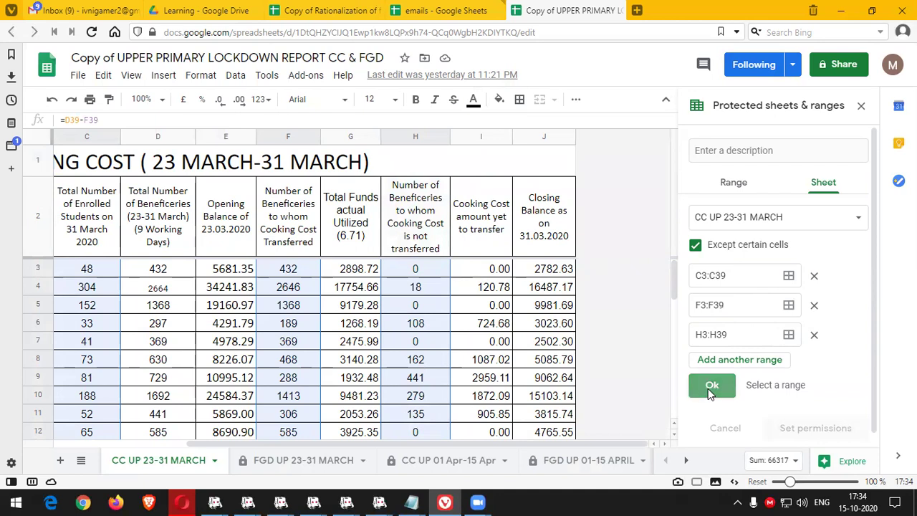
Set the protected sheet's permissions so that only you can edit it
click(798, 385)
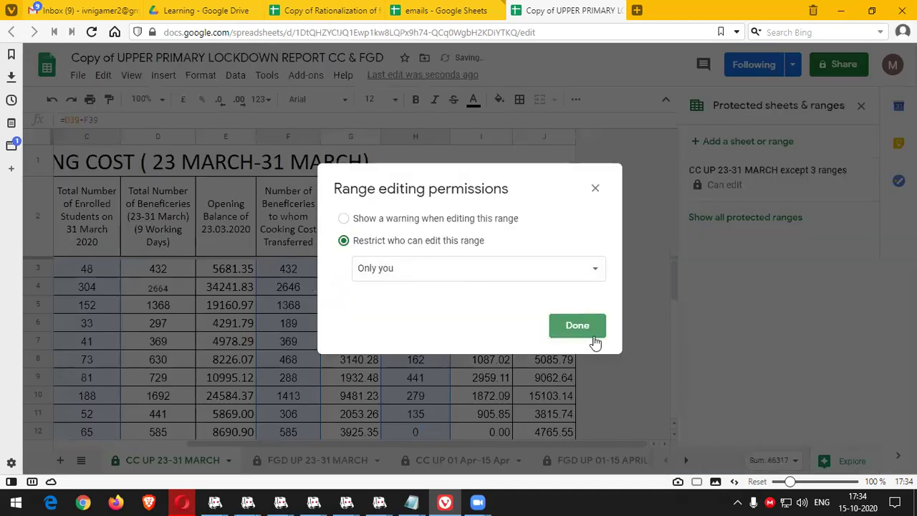
click(582, 327)
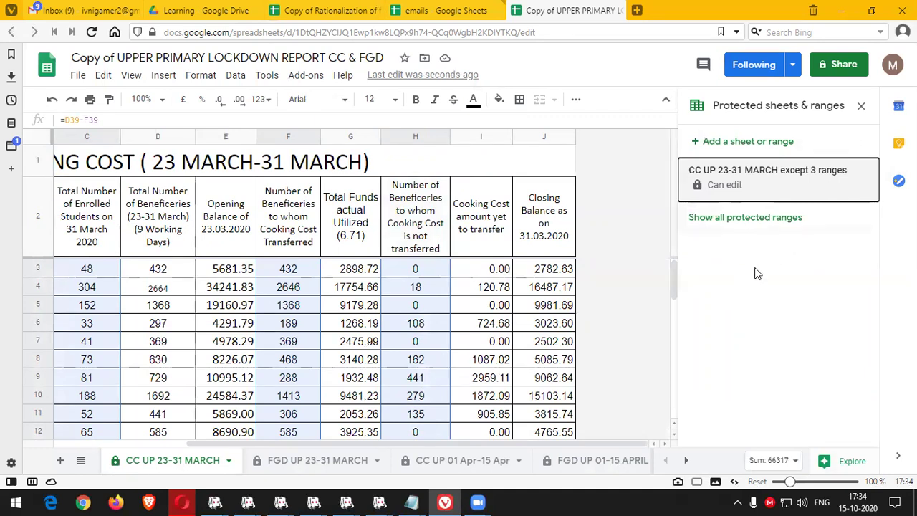
Remove the protection from the CC UP 23-31 MARCH sheet
click(761, 291)
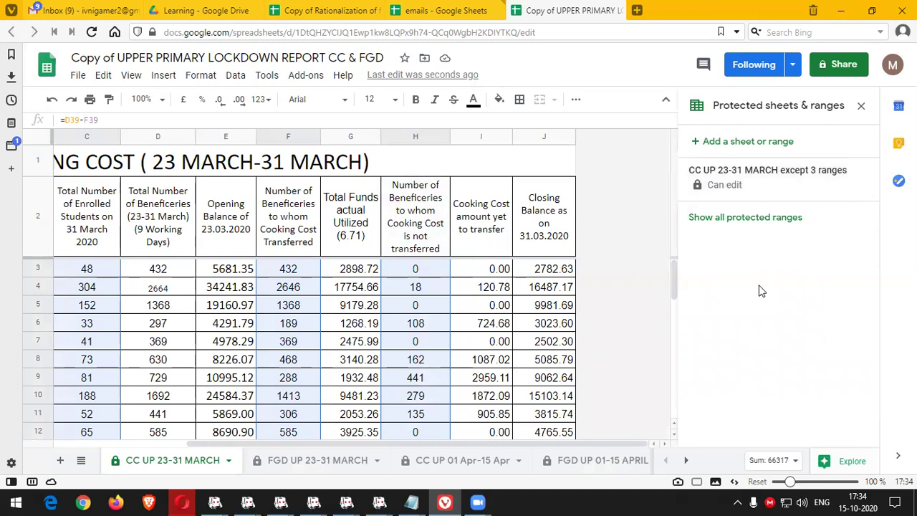
click(812, 192)
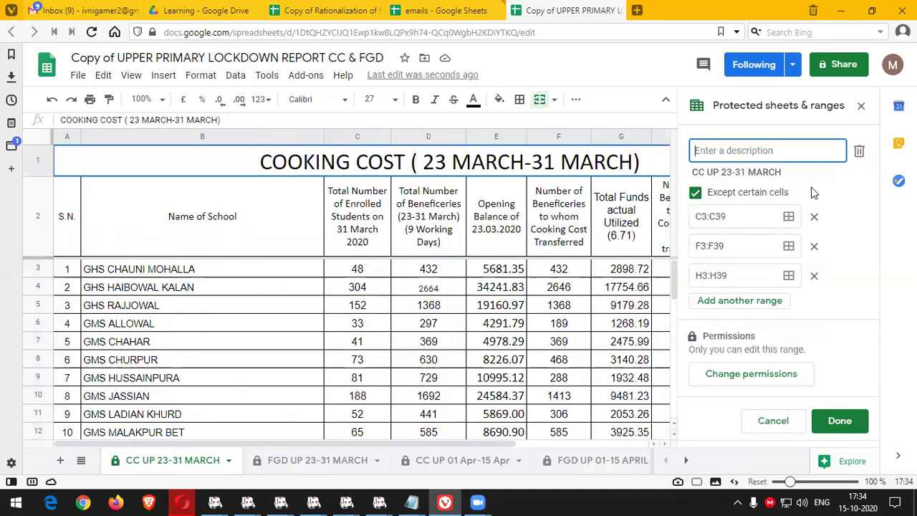
click(860, 155)
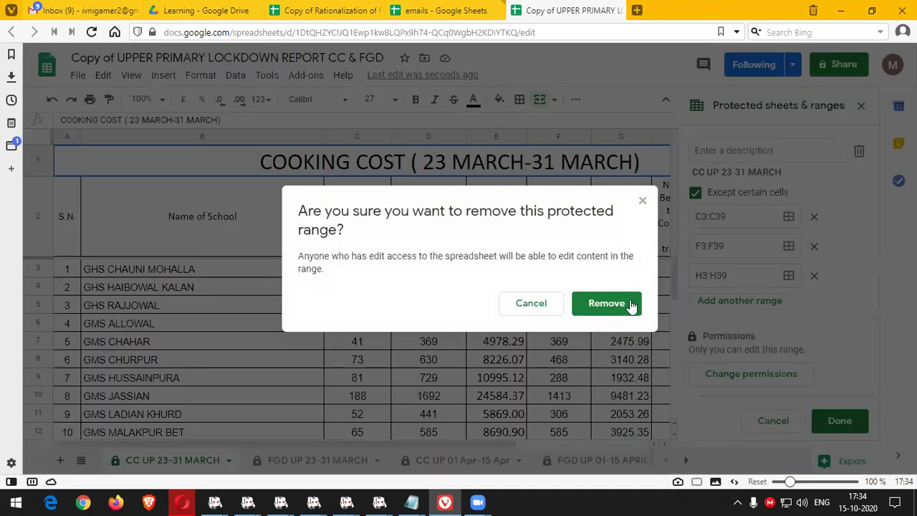
click(620, 306)
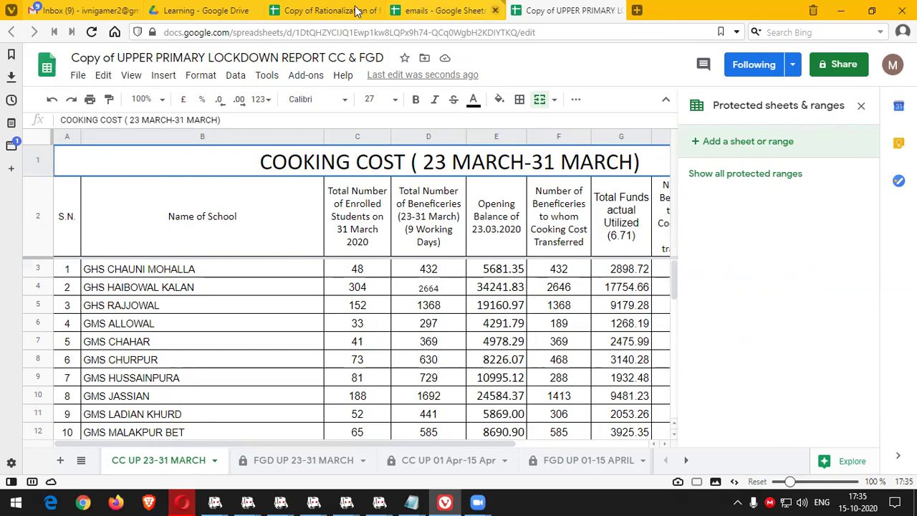
Open the Rationalization of furniture spreadsheet from the Learning folder in Drive
click(301, 16)
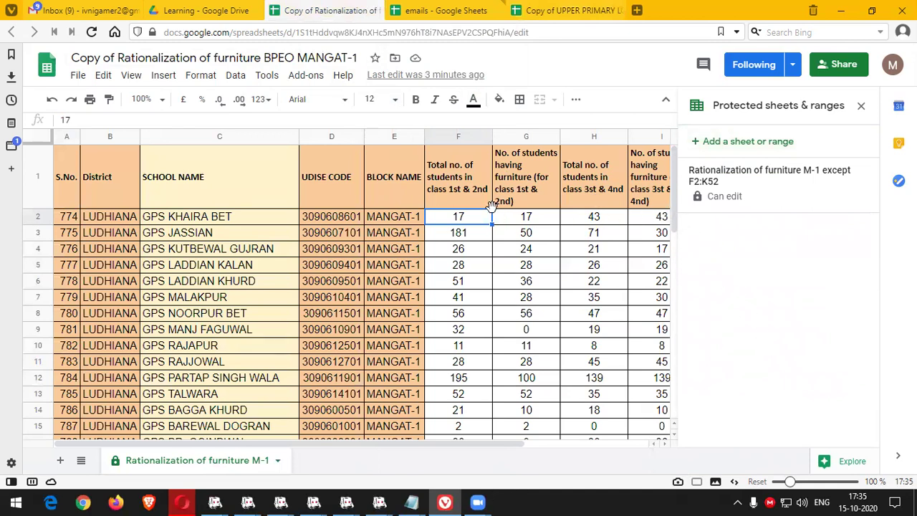
click(197, 10)
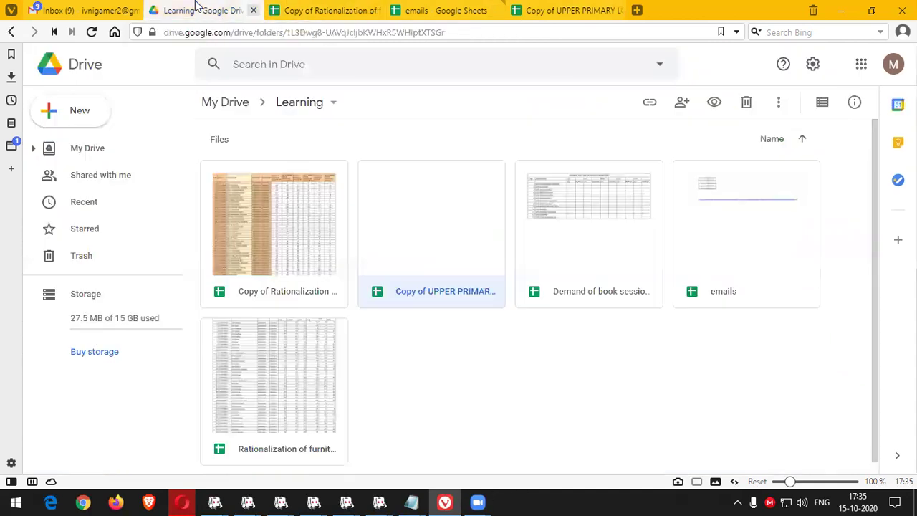
double_click(285, 374)
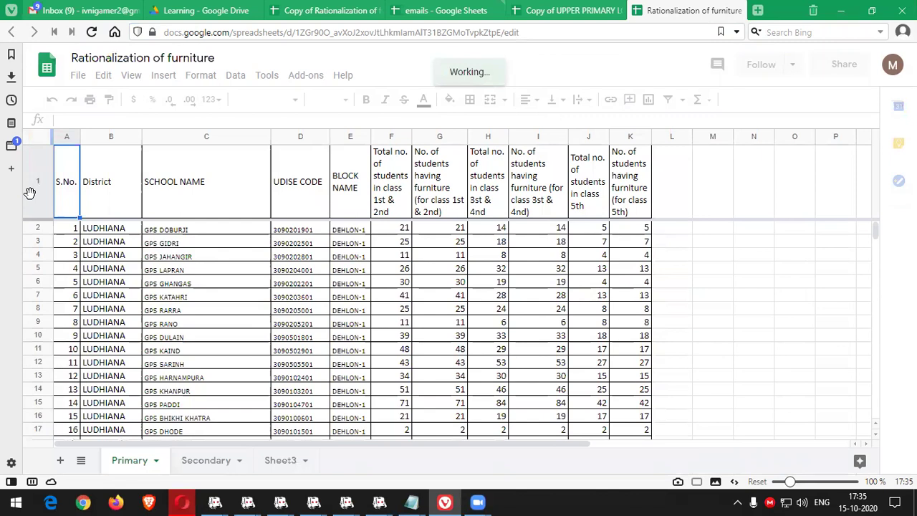
click(30, 193)
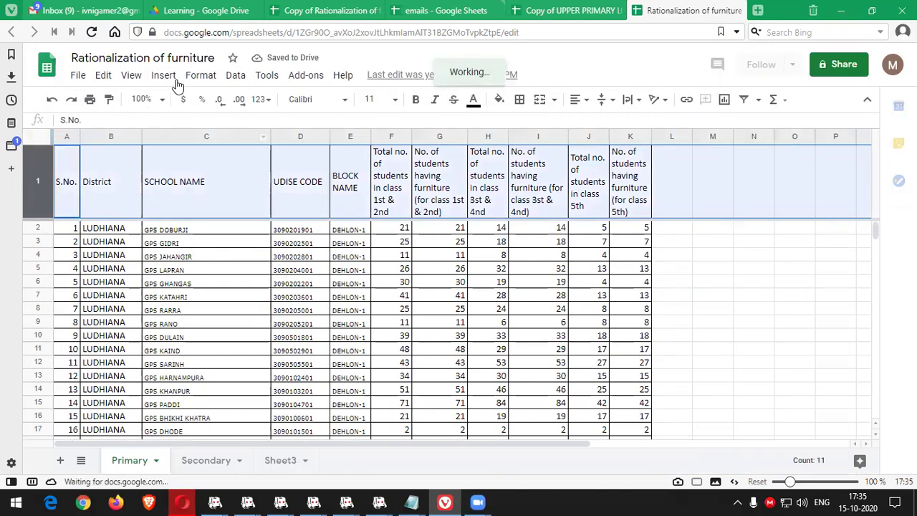
click(202, 77)
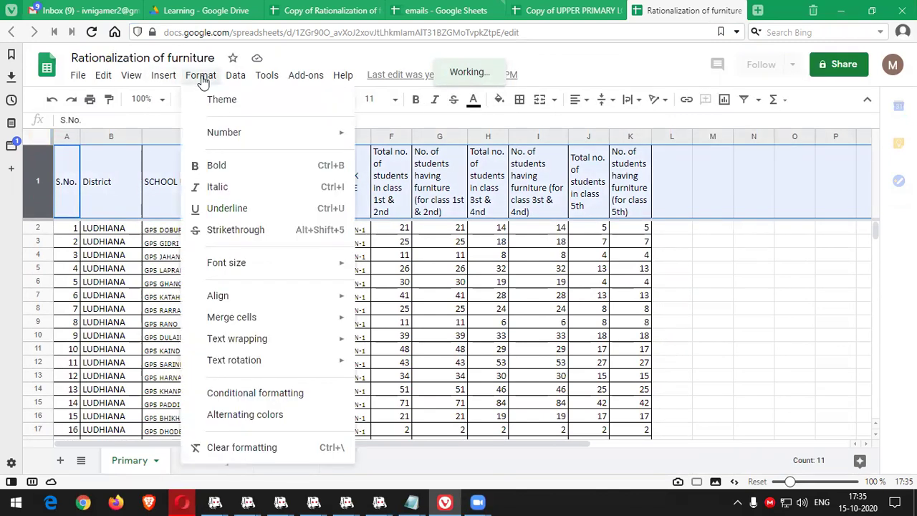
click(203, 77)
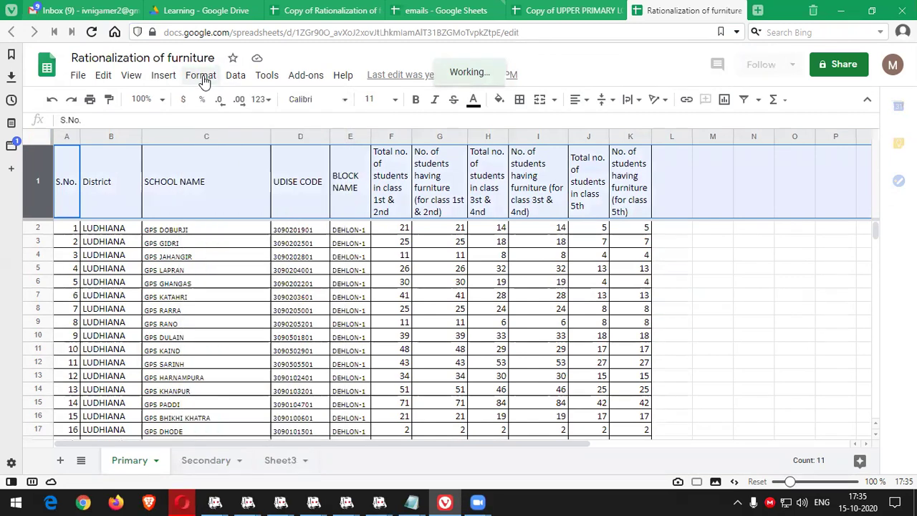
click(134, 75)
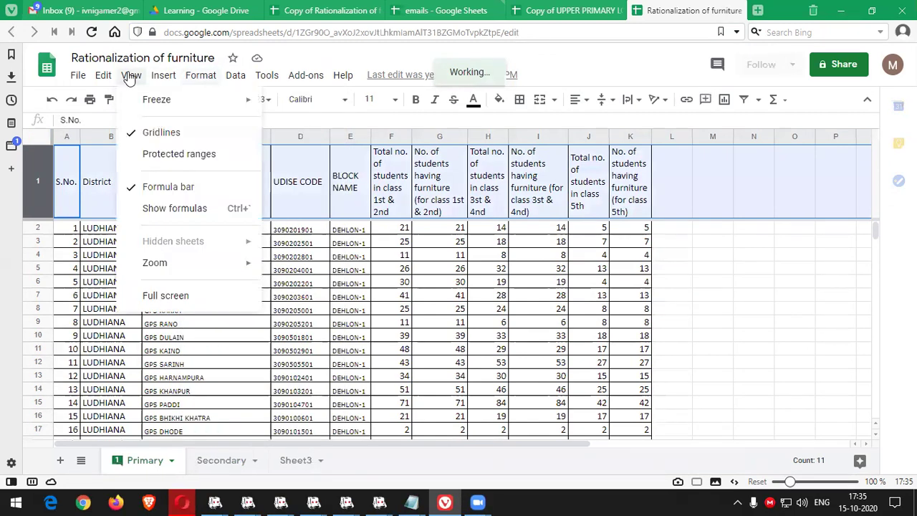
mouse_move(163, 77)
mouse_move(215, 76)
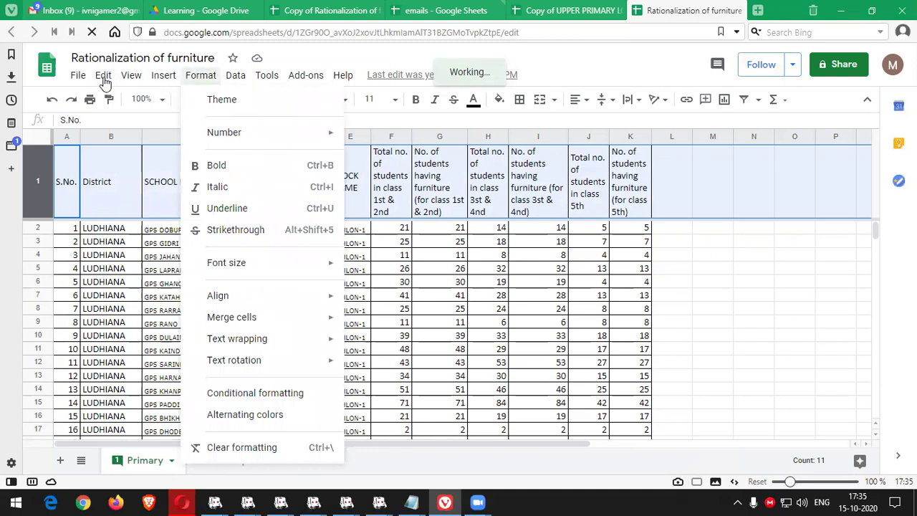
mouse_move(105, 78)
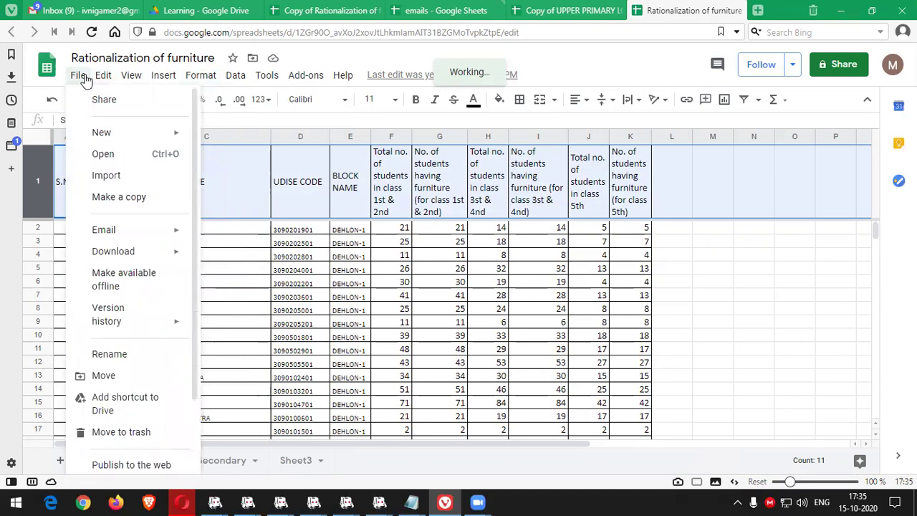
mouse_move(249, 83)
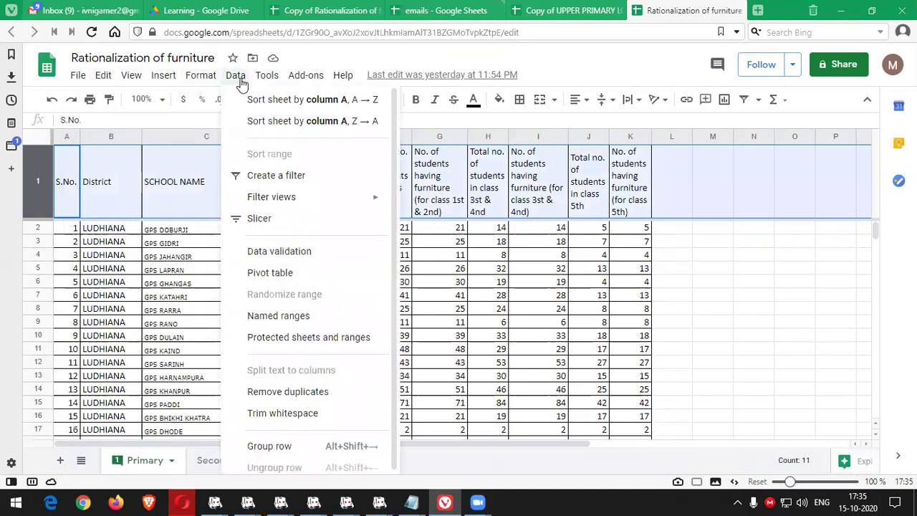
click(692, 250)
Create a filter on header row 1 of the Primary sheet
click(32, 183)
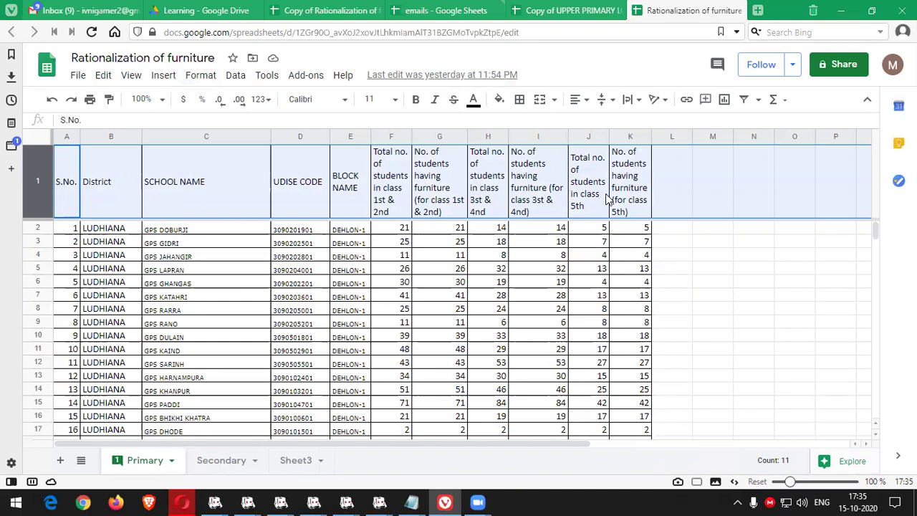
key(alt+d)
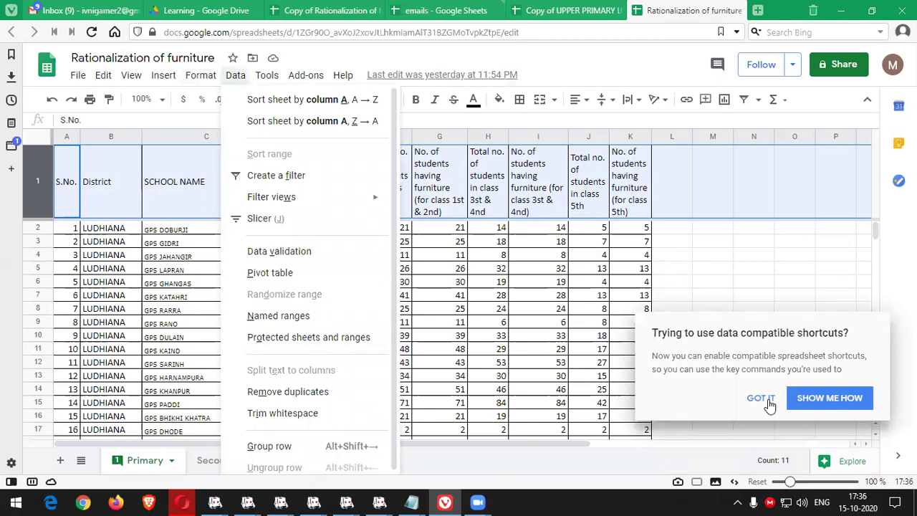
key(f)
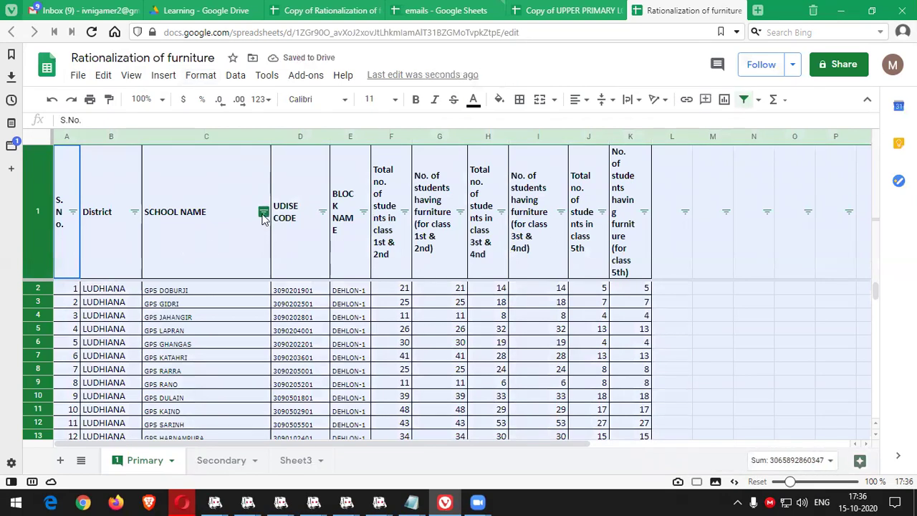
Filter the BLOCK NAME column to show only SIDHWAN BET-1, and look through the listed schools
click(363, 212)
scroll(269, 430, down, 3)
scroll(270, 415, up, 3)
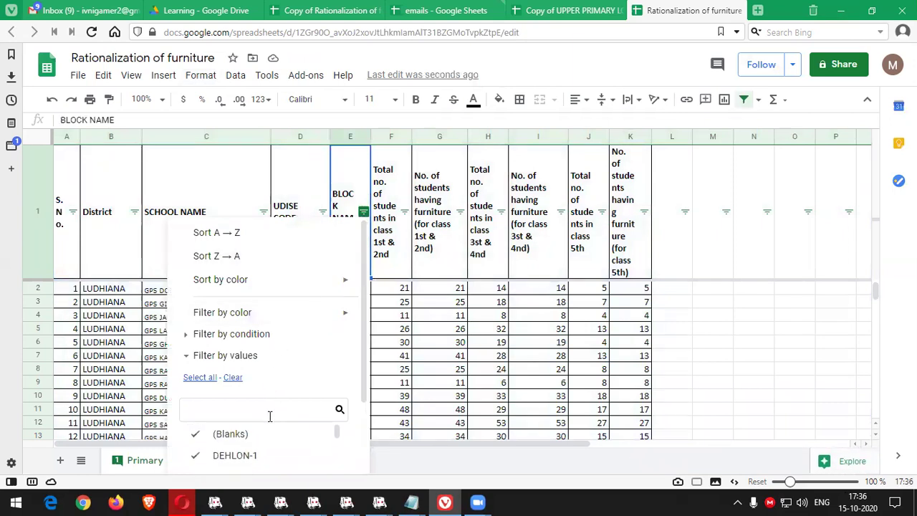
click(233, 377)
scroll(236, 409, down, 6)
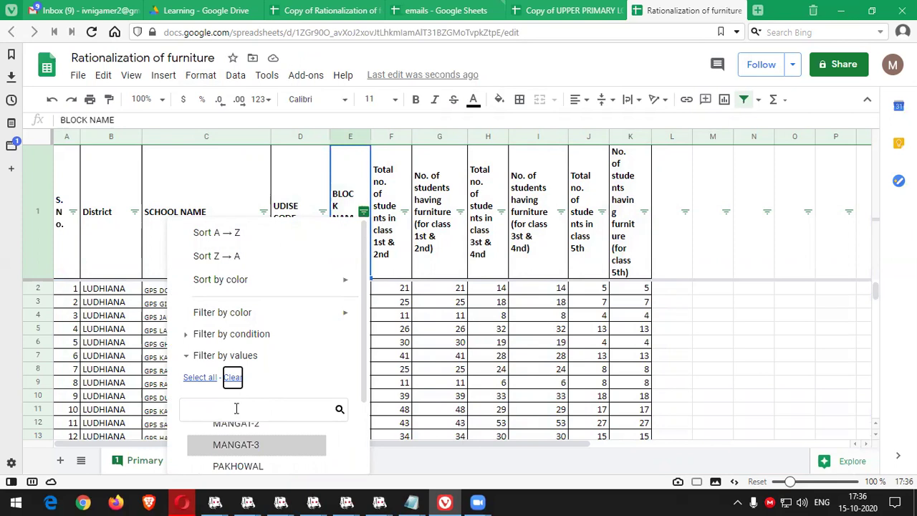
scroll(237, 408, down, 1)
key(space)
scroll(236, 409, down, 2)
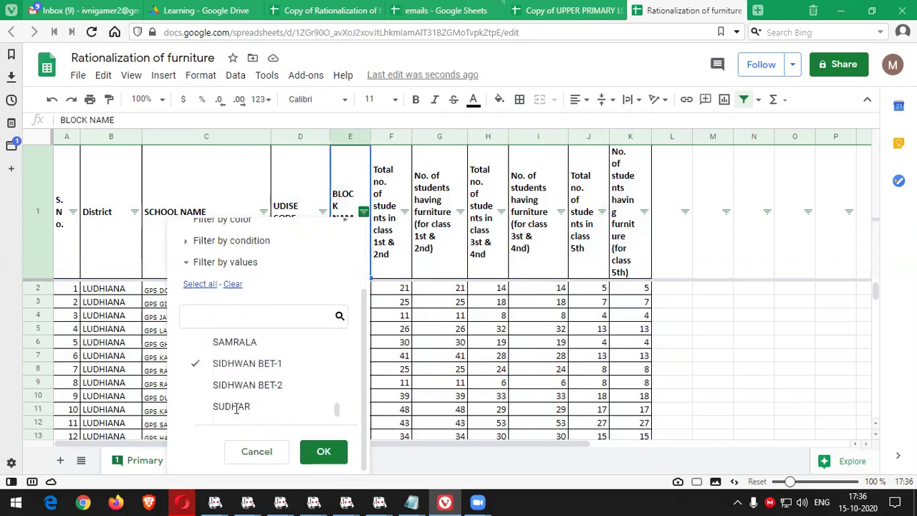
click(324, 451)
scroll(369, 362, down, 15)
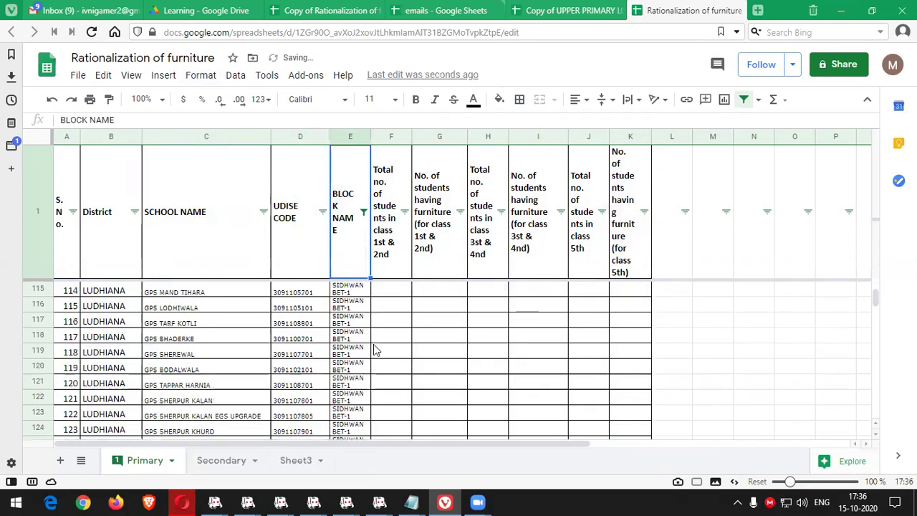
scroll(369, 364, down, 3)
scroll(369, 364, up, 15)
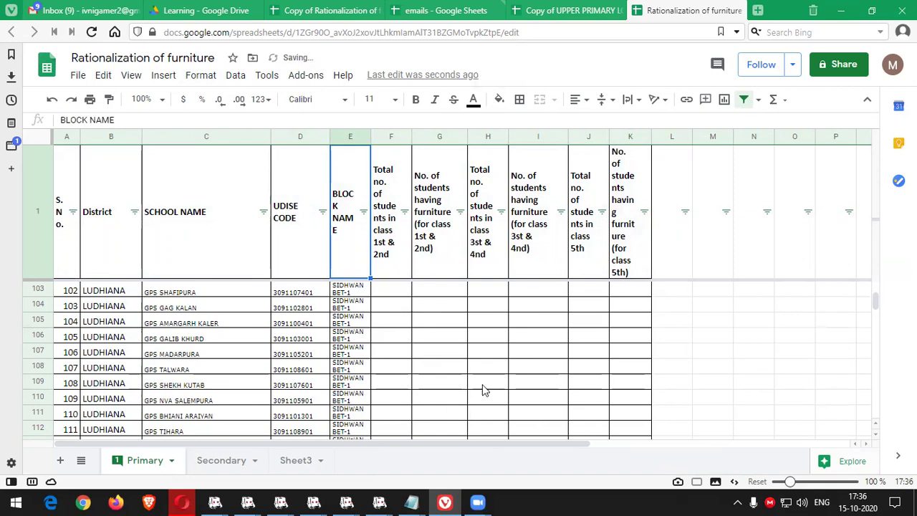
Clear every value in the BLOCK NAME filter, select all of them again, and look over the listed schools
click(364, 211)
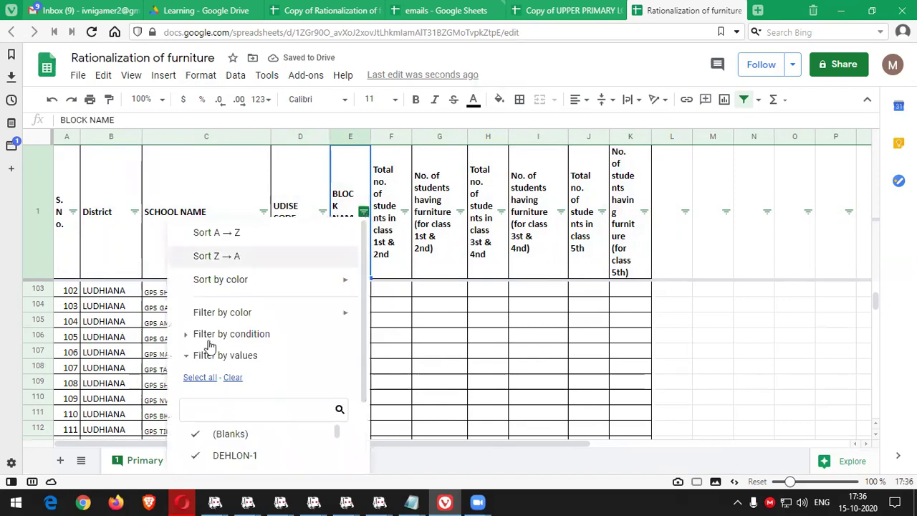
click(190, 445)
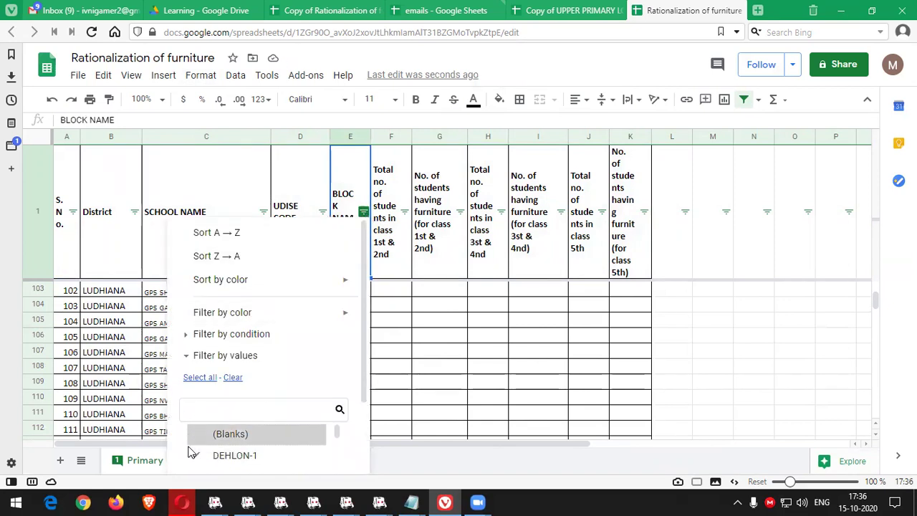
click(192, 456)
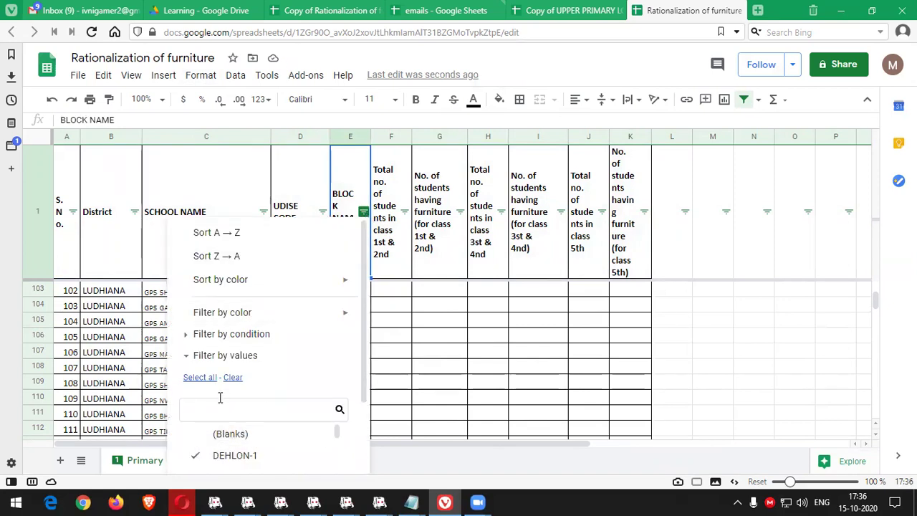
click(232, 378)
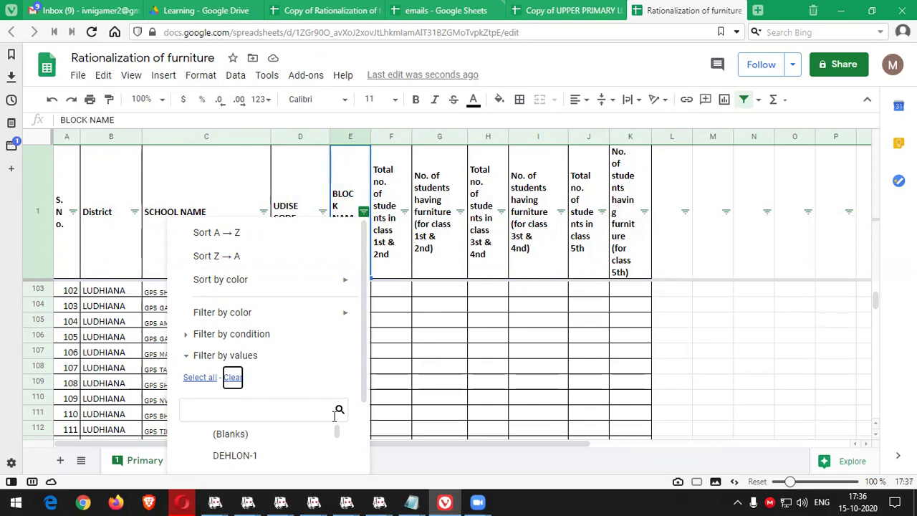
click(192, 378)
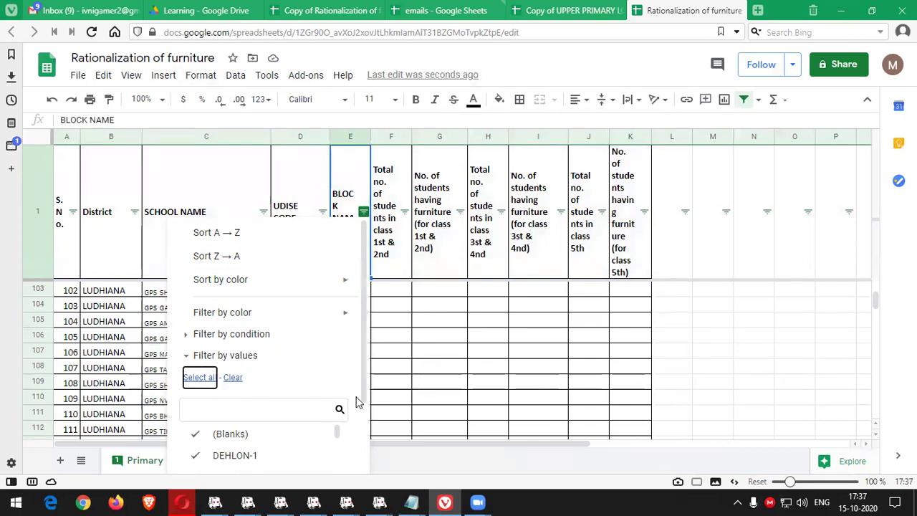
scroll(366, 420, down, 3)
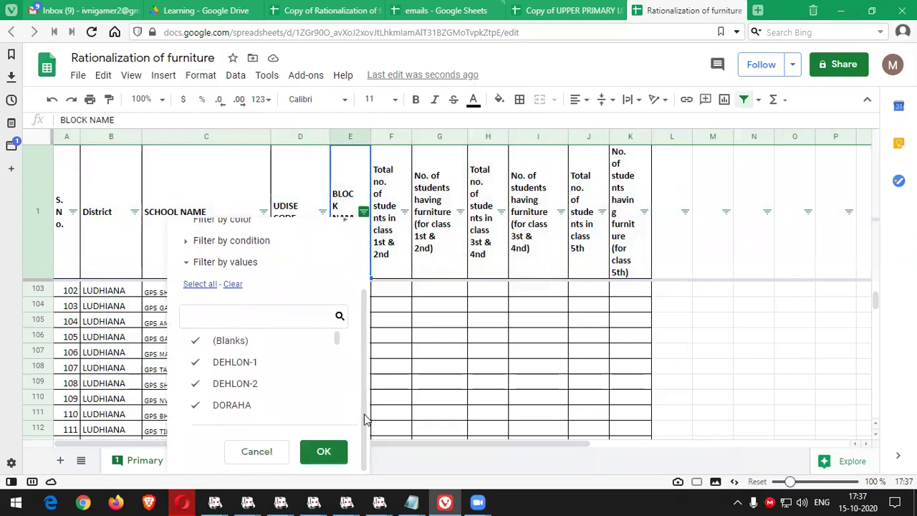
scroll(201, 382, down, 3)
scroll(307, 399, up, 6)
scroll(366, 401, down, 2)
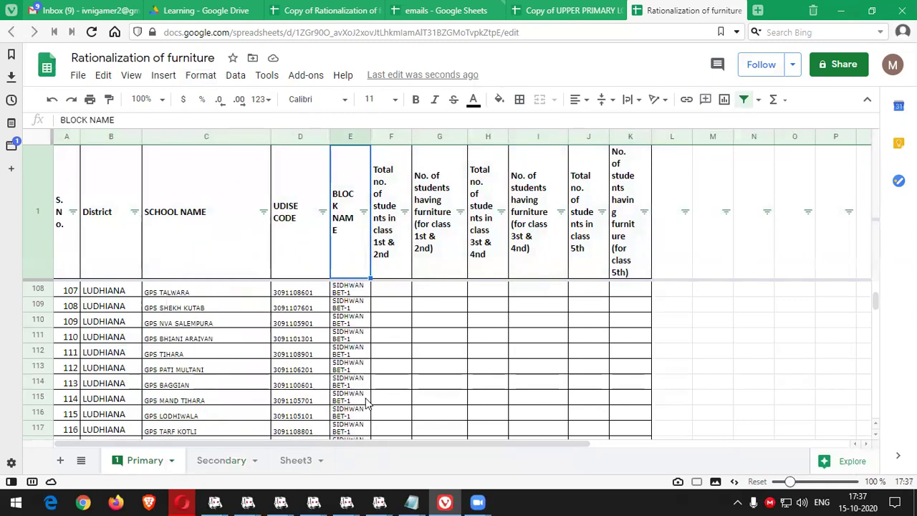
scroll(356, 226, up, 10)
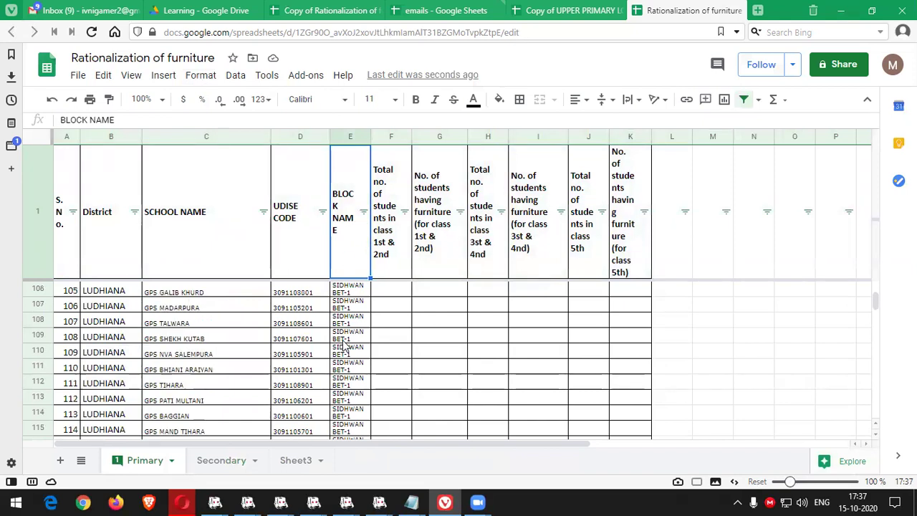
Filter the BLOCK NAME column to hide DORAHA and keep all other blocks showing
click(364, 212)
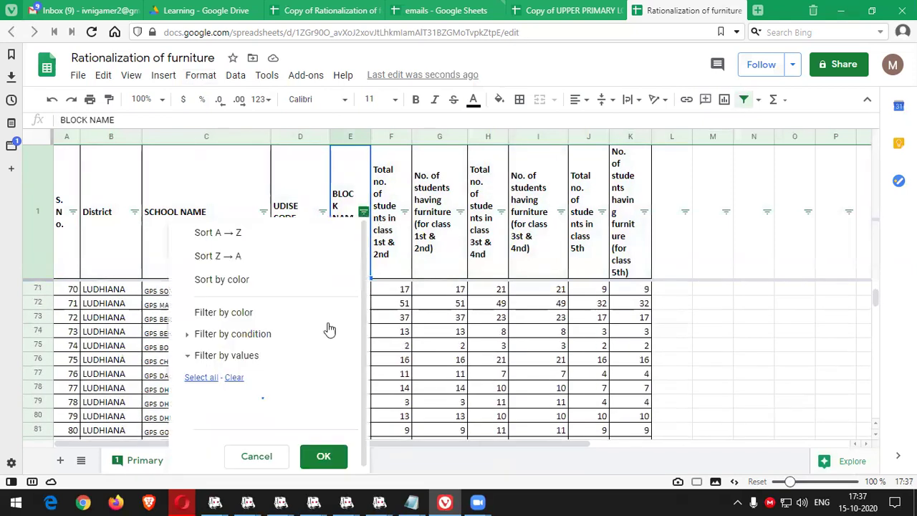
scroll(251, 412, down, 1)
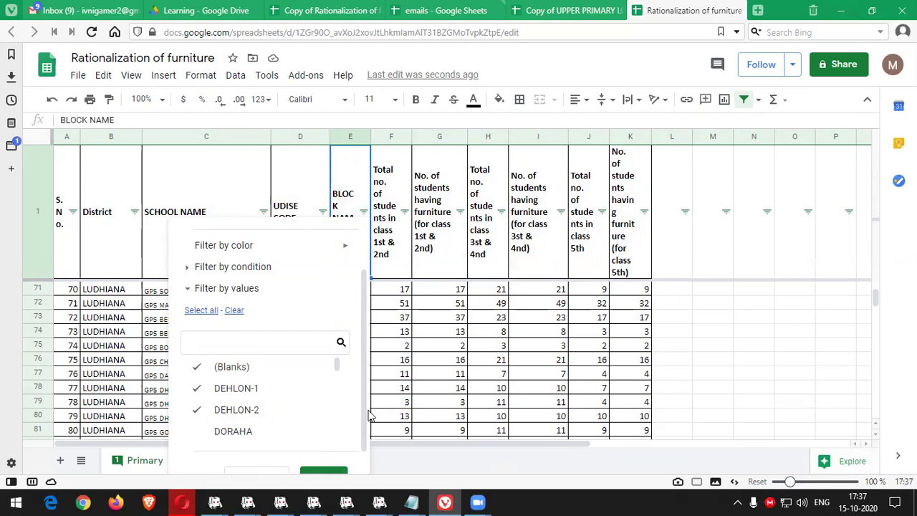
scroll(367, 414, down, 1)
click(324, 452)
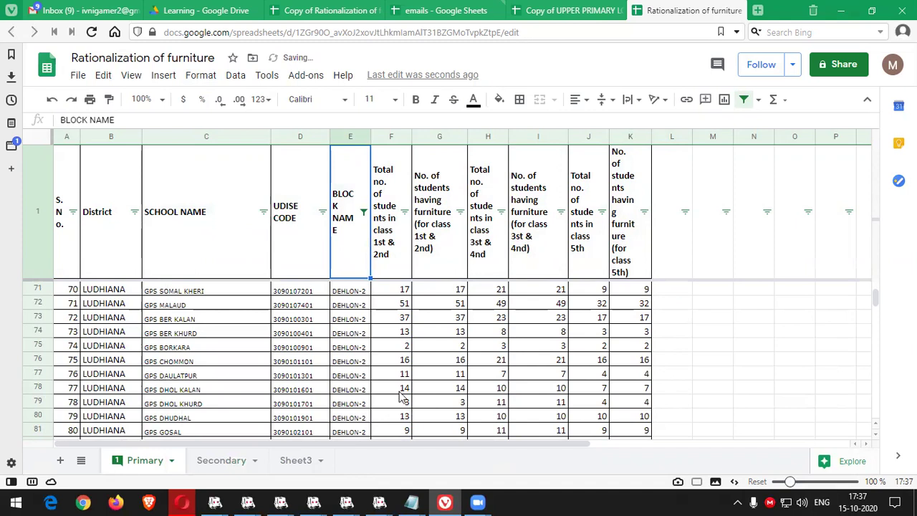
Select all the filtered data rows from row 2 down to row 993 and delete them
drag(38, 289, 5, 502)
drag(877, 298, 877, 283)
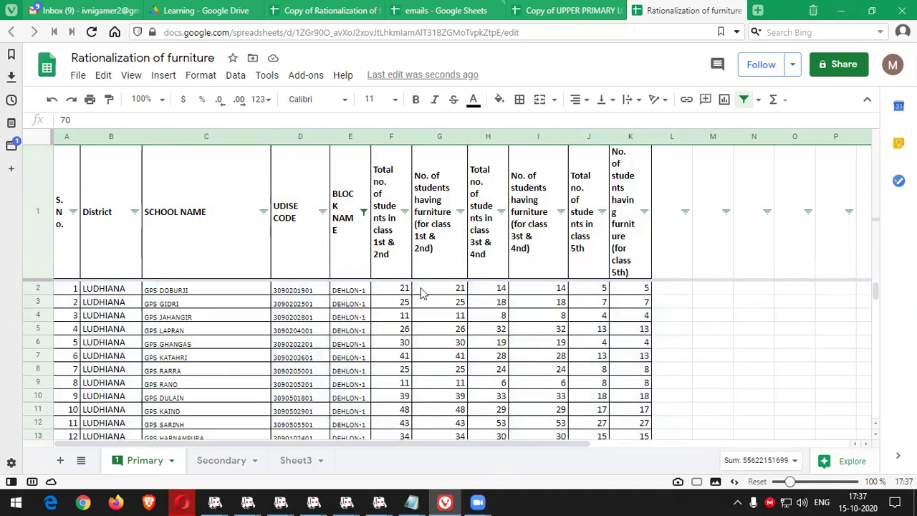
click(44, 288)
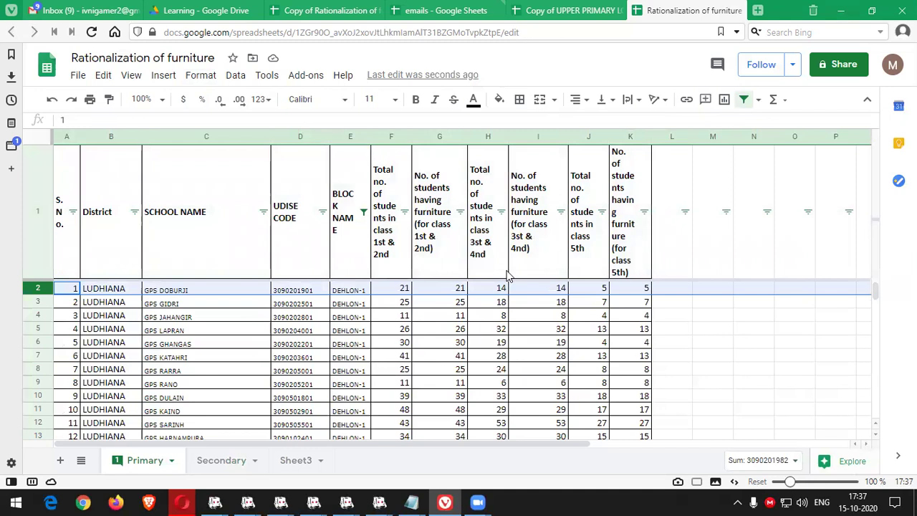
key(ctrl+shift+Down)
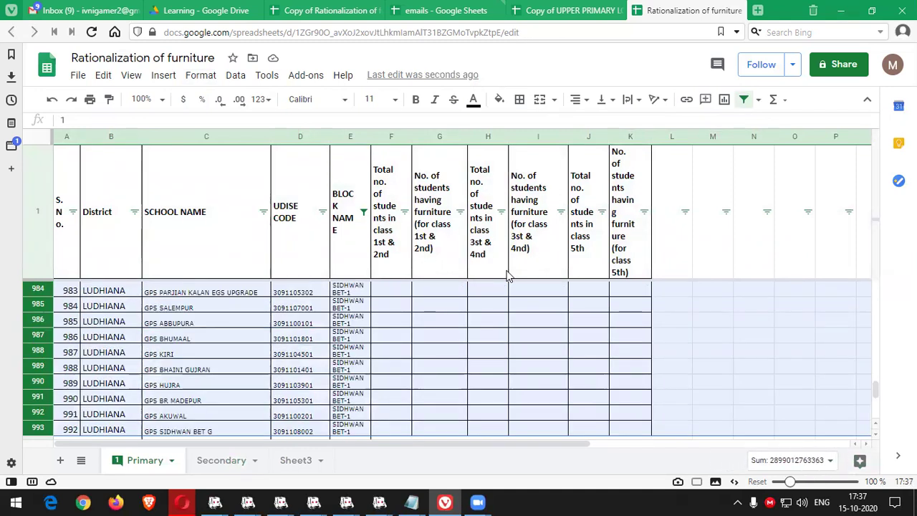
right_click(38, 336)
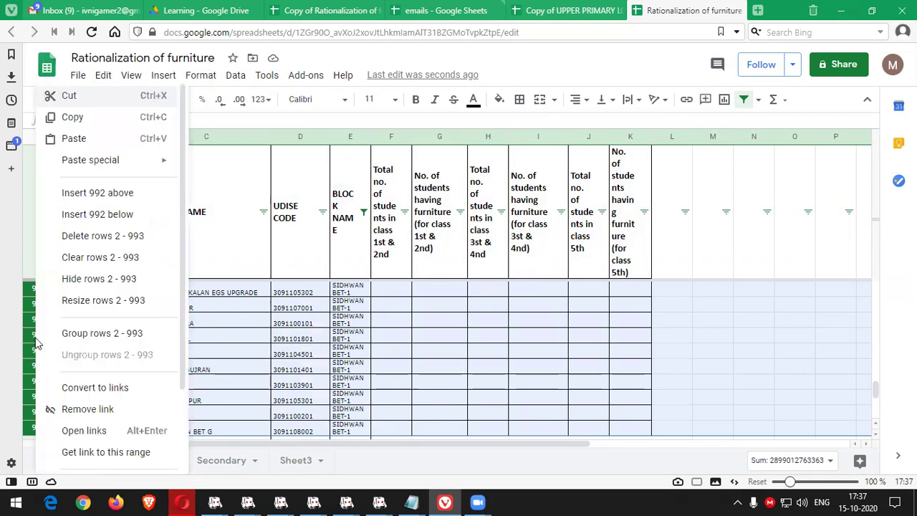
click(88, 242)
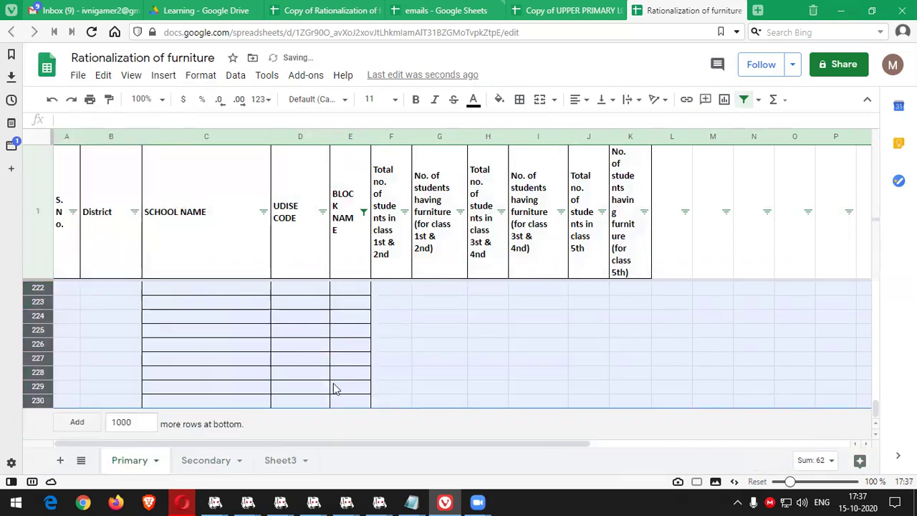
Include DORAHA again in the BLOCK NAME filter alongside the blanks to show the remaining schools
scroll(333, 388, up, 10)
drag(876, 352, 874, 279)
scroll(874, 279, up, 5)
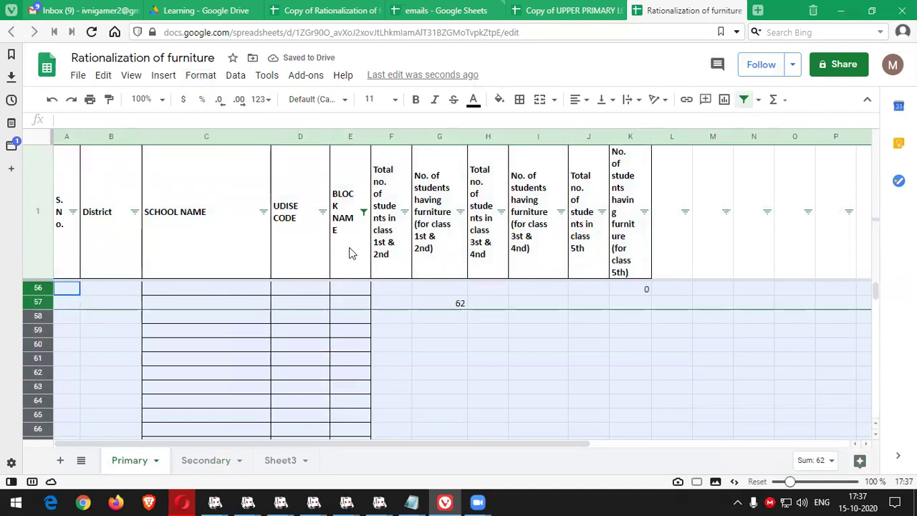
click(363, 212)
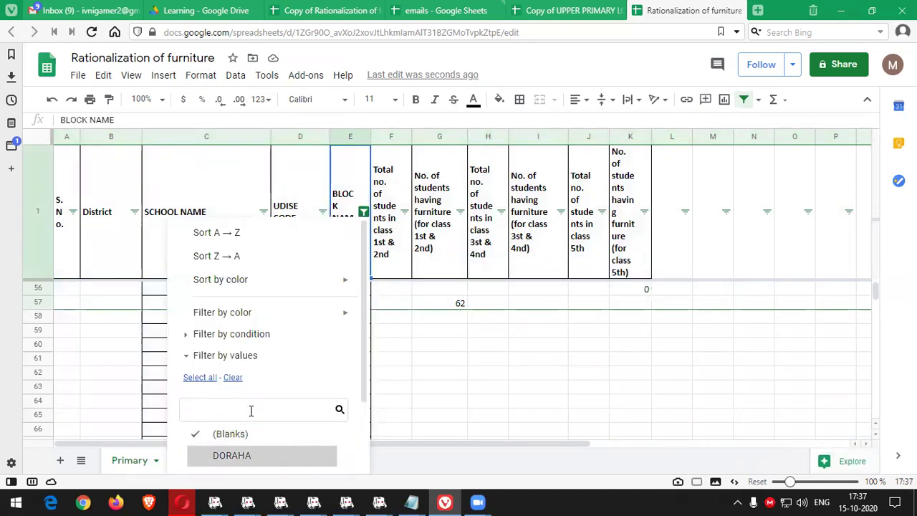
scroll(357, 419, down, 2)
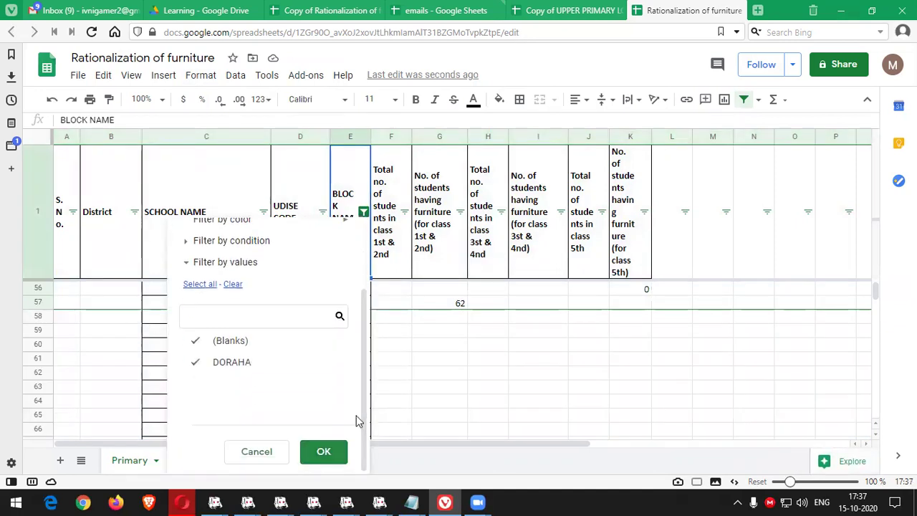
key(Return)
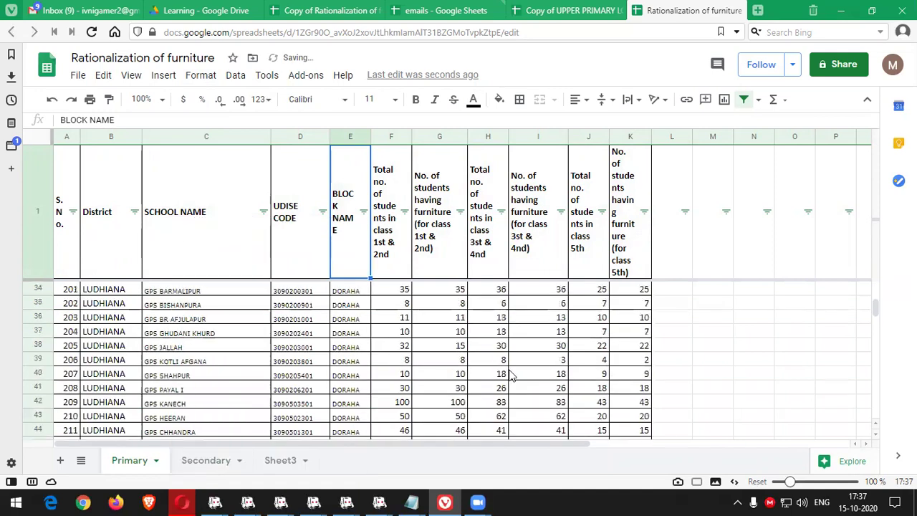